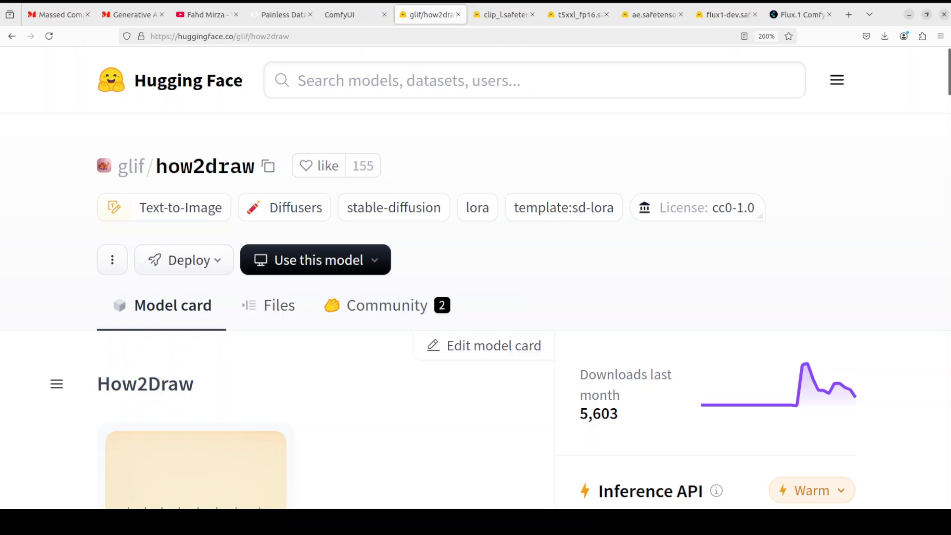
# - Look through the glif/how2draw model card, including its sample images and prompts, model tree and related Spaces
pyautogui.scroll(-2, 948, 90)
pyautogui.scroll(-3, 948, 90)
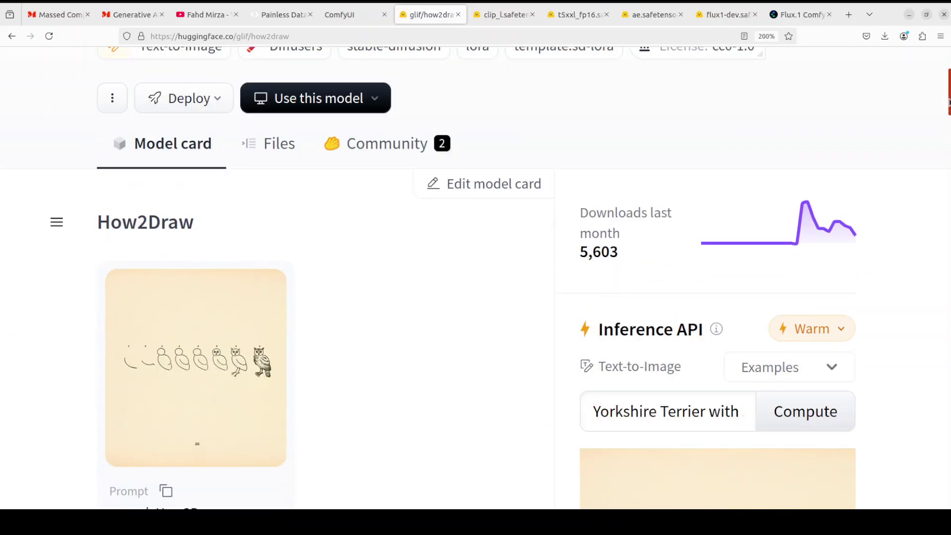
pyautogui.moveTo(948, 104); pyautogui.dragTo(948, 109)
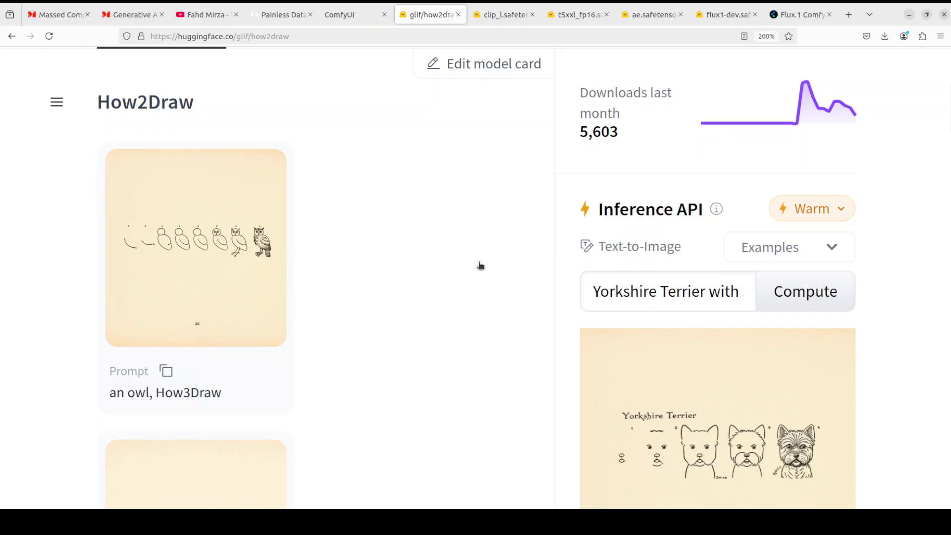
pyautogui.scroll(-5, 948, 110)
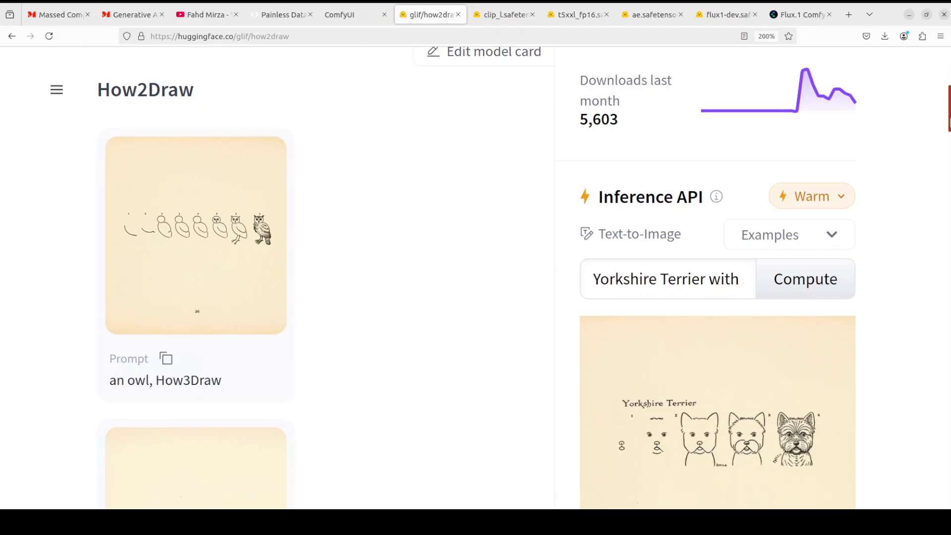
pyautogui.scroll(-3, 475, 278)
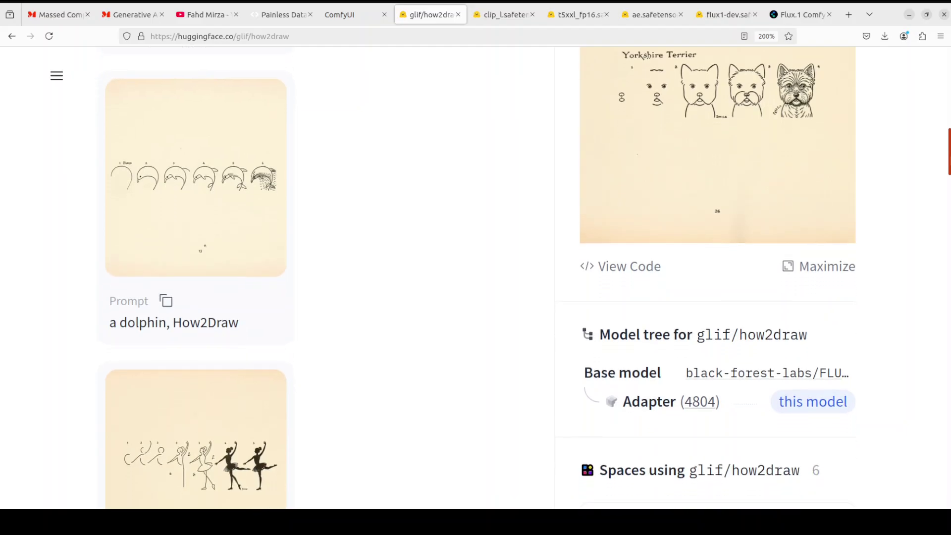
pyautogui.scroll(-5, 948, 194)
pyautogui.scroll(-3, 948, 194)
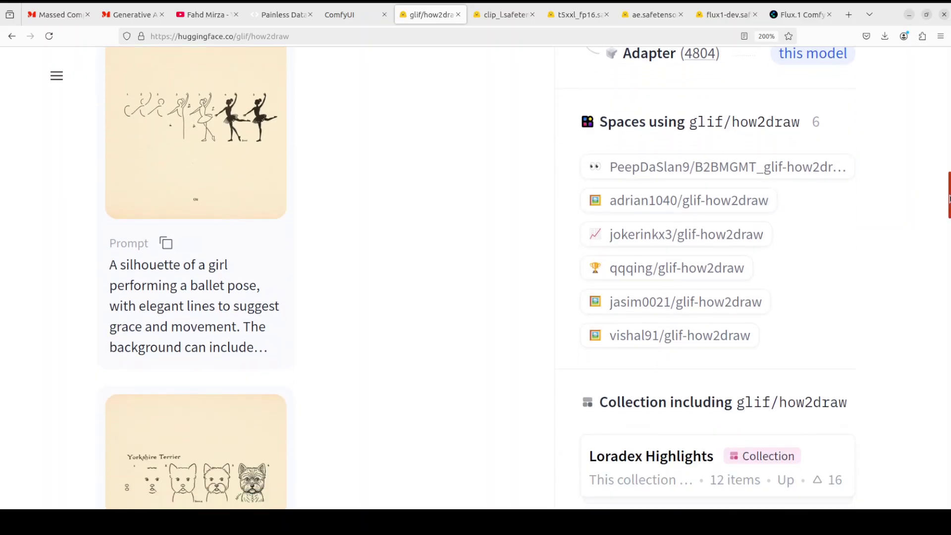
pyautogui.scroll(-5, 948, 213)
pyautogui.scroll(5, 948, 144)
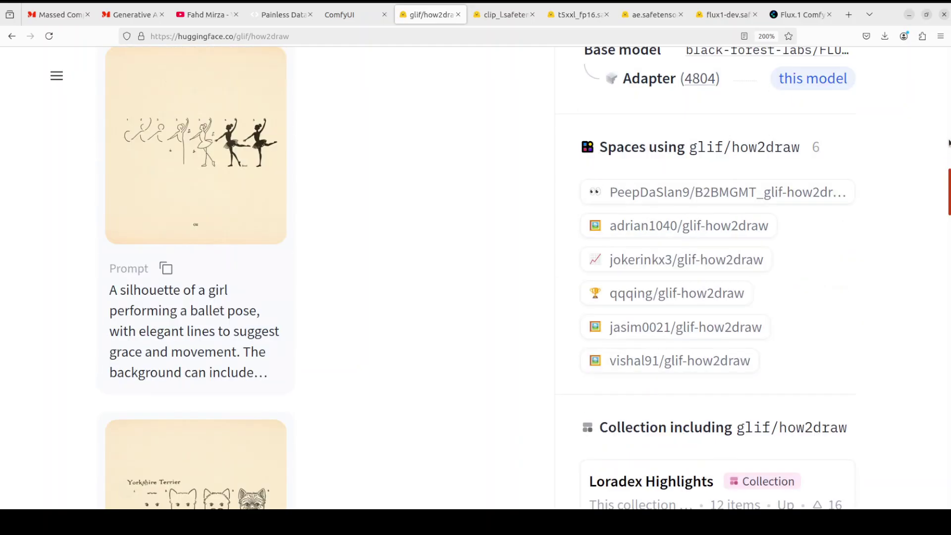
pyautogui.scroll(15, 948, 143)
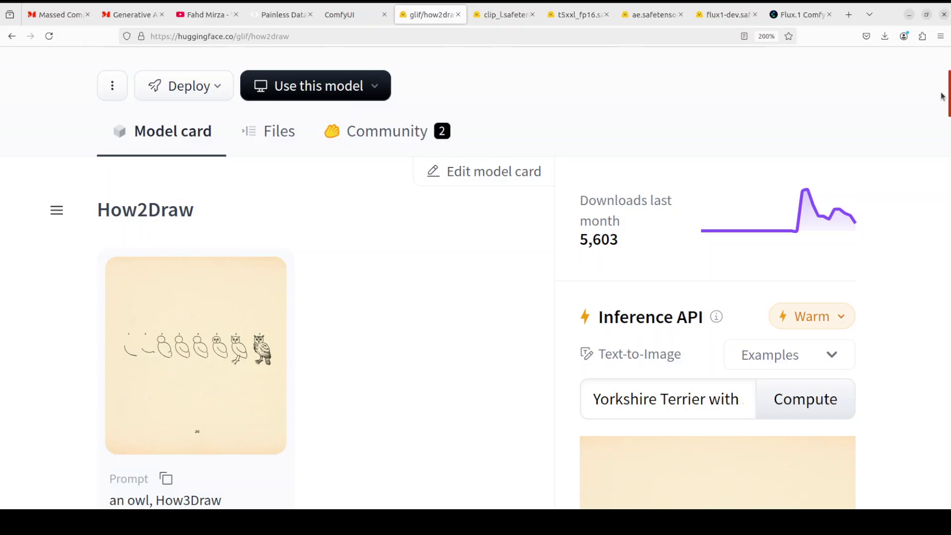
pyautogui.scroll(3, 941, 96)
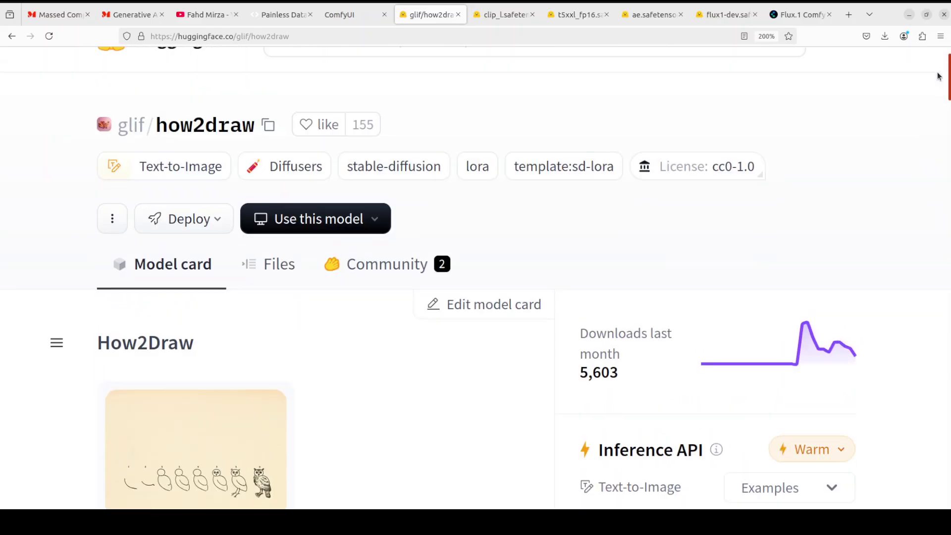
pyautogui.scroll(1, 938, 76)
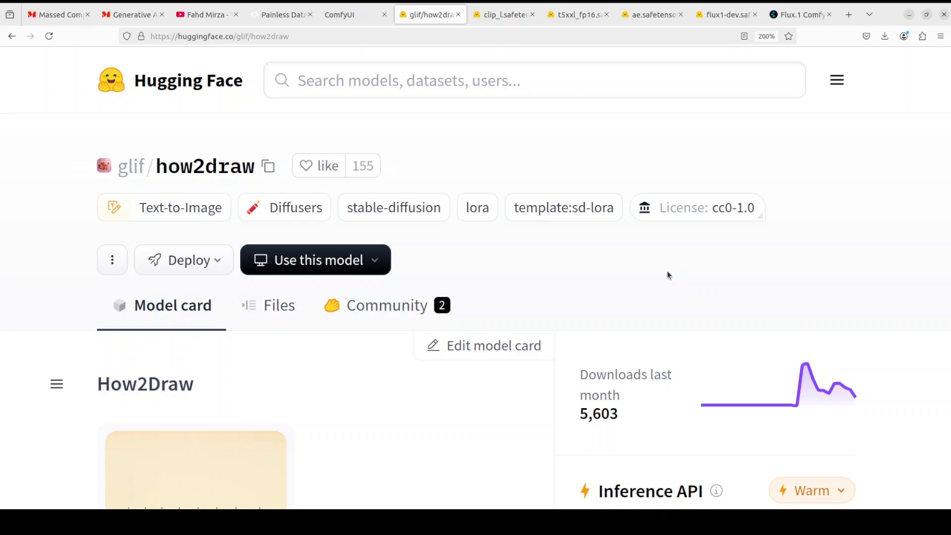
# - Switch to ComfyUI and queue a generation from the How2Draw LoRA workflow with the positive prompt "an owl, How2Draw"
pyautogui.click(354, 14)
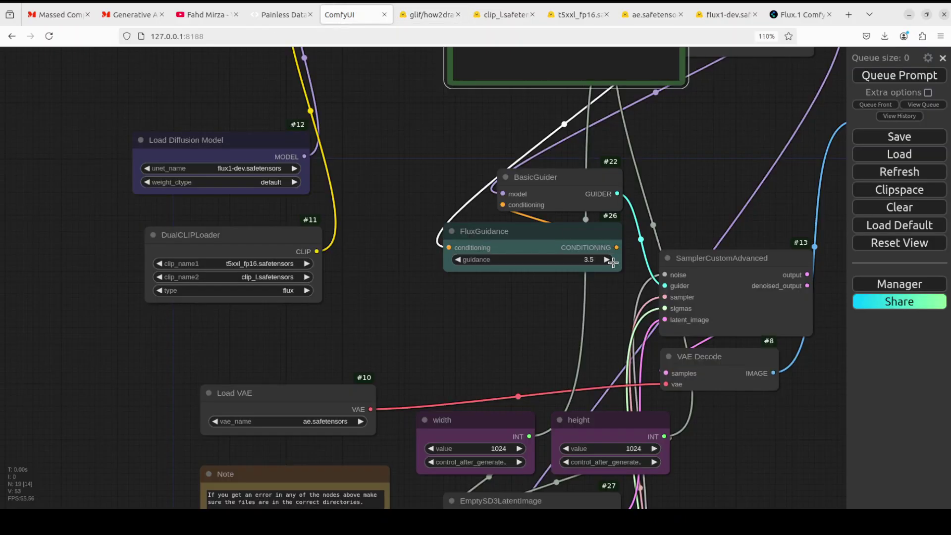
pyautogui.scroll(5, 347, 258)
pyautogui.moveTo(239, 278); pyautogui.dragTo(280, 283)
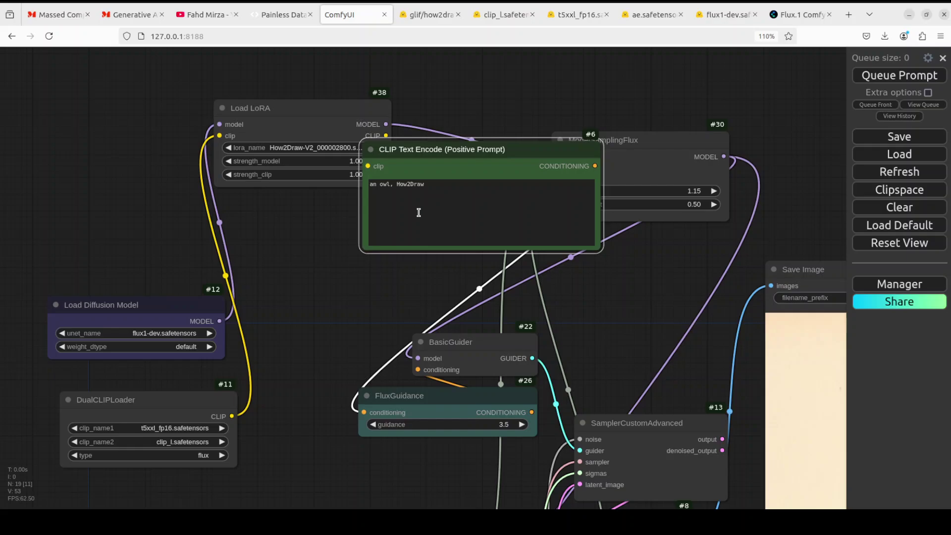
pyautogui.click(380, 301)
pyautogui.scroll(1, 388, 296)
pyautogui.scroll(2, 416, 272)
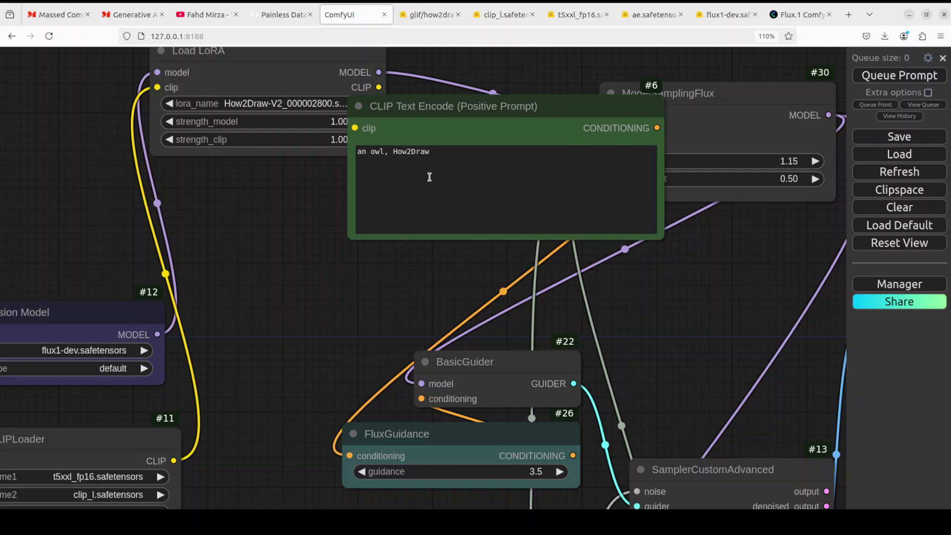
pyautogui.click(882, 79)
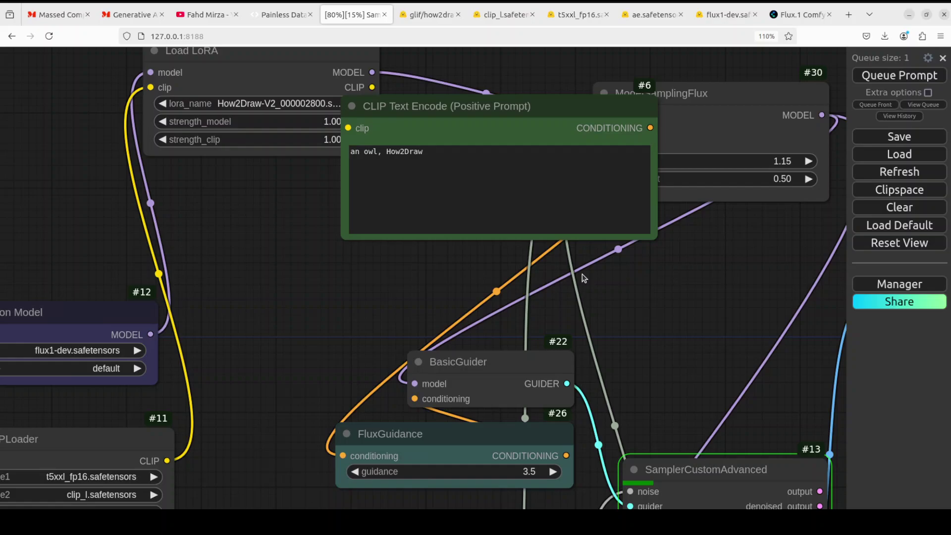
# - Follow the sampler's progress and inspect the generated owl drawing in the Save Image node
pyautogui.hscroll(5, 576, 273)
pyautogui.hscroll(5, 554, 266)
pyautogui.scroll(-3, 553, 266)
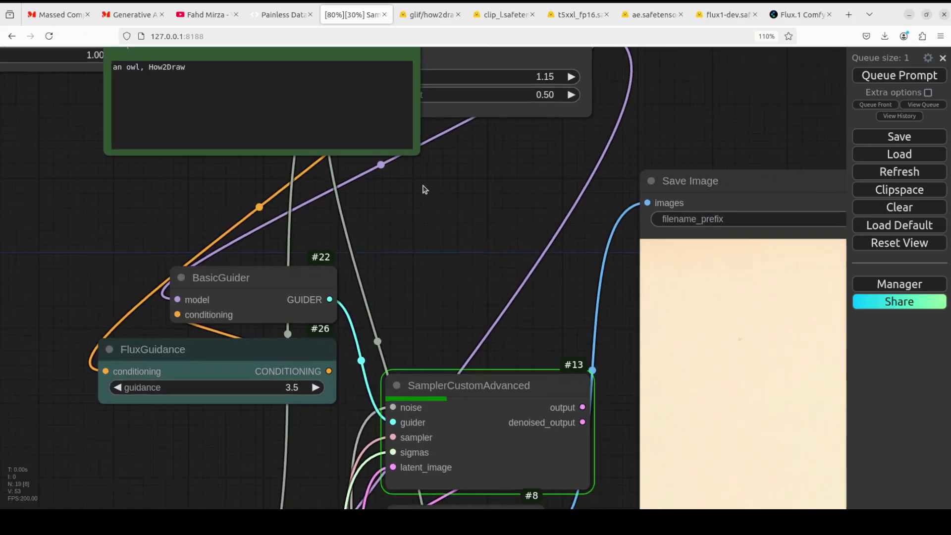
pyautogui.hscroll(8, 393, 215)
pyautogui.scroll(-5, 393, 214)
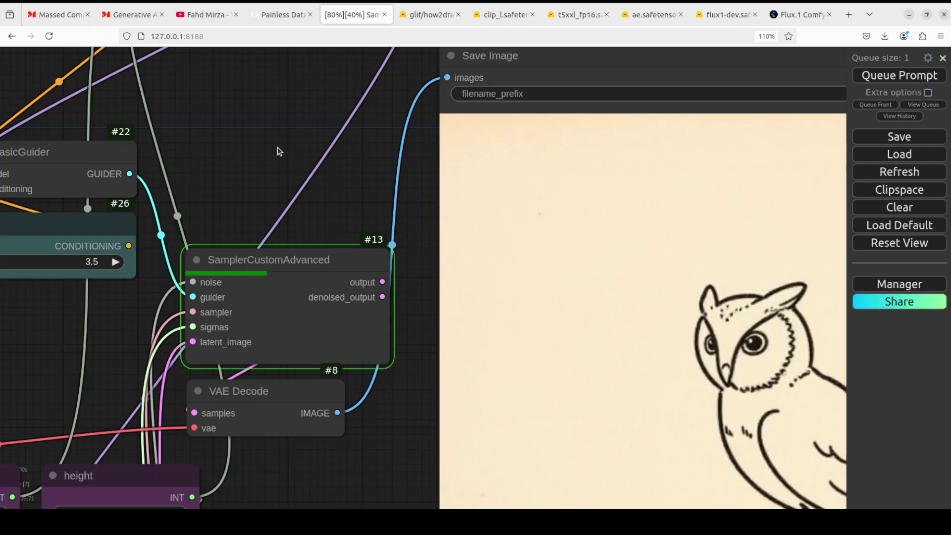
pyautogui.moveTo(421, 360); pyautogui.dragTo(356, 262)
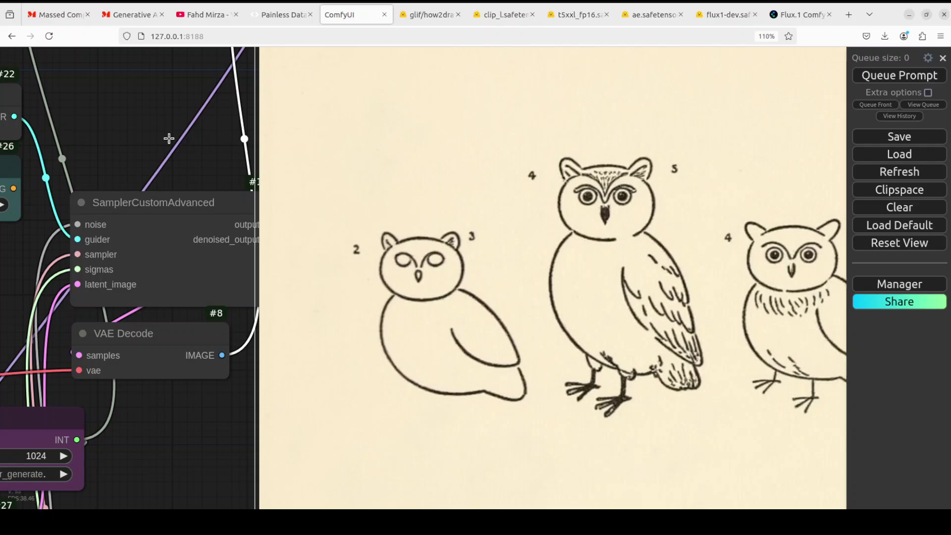
# - Change the positive prompt to "a tiger, How2Draw" and queue a new generation
pyautogui.moveTo(118, 123); pyautogui.dragTo(486, 375)
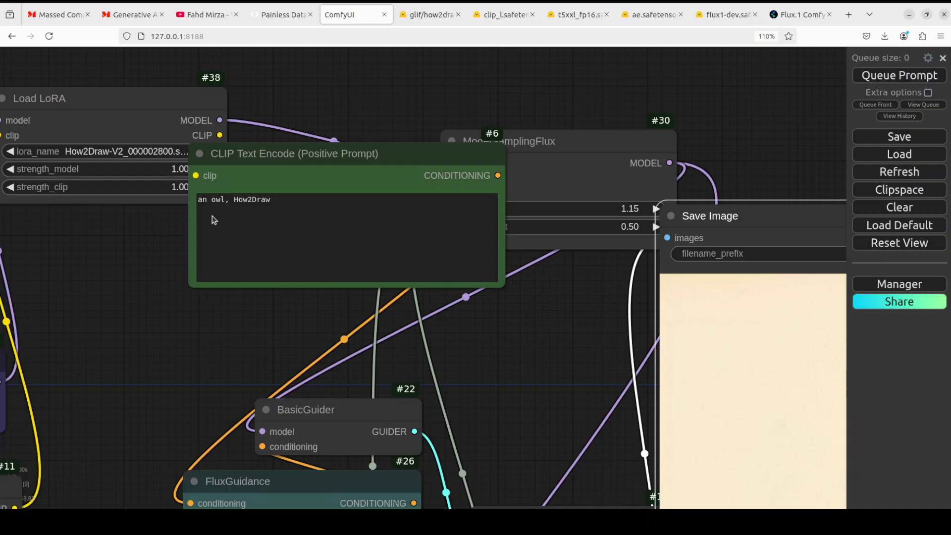
pyautogui.doubleClick(221, 199)
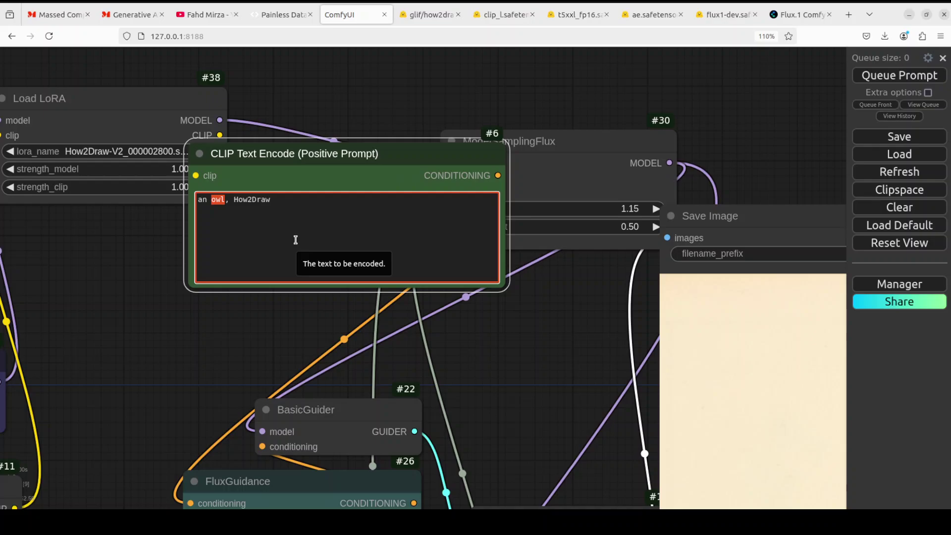
pyautogui.press('BackSpace')
pyautogui.press('BackSpace')
pyautogui.press('BackSpace')
pyautogui.press('BackSpace')
pyautogui.write('a tiger')
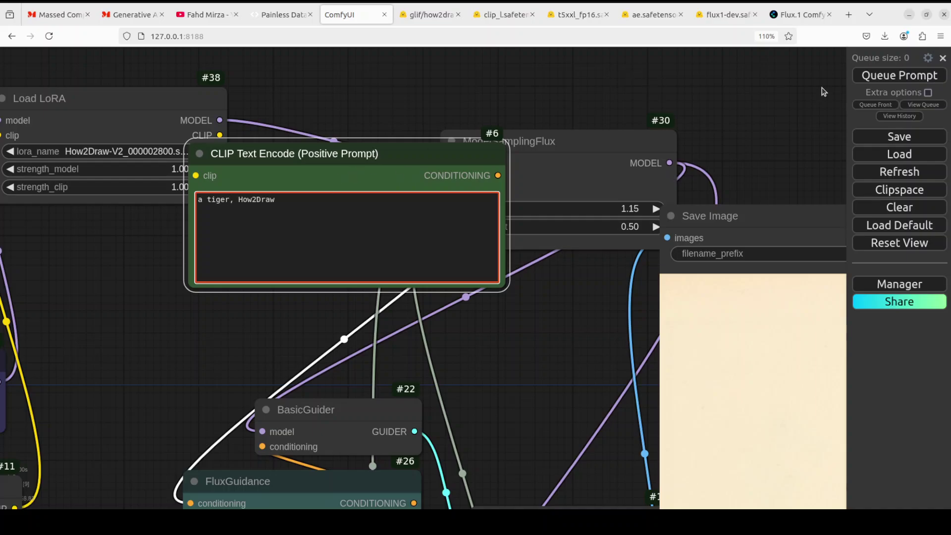
pyautogui.click(874, 76)
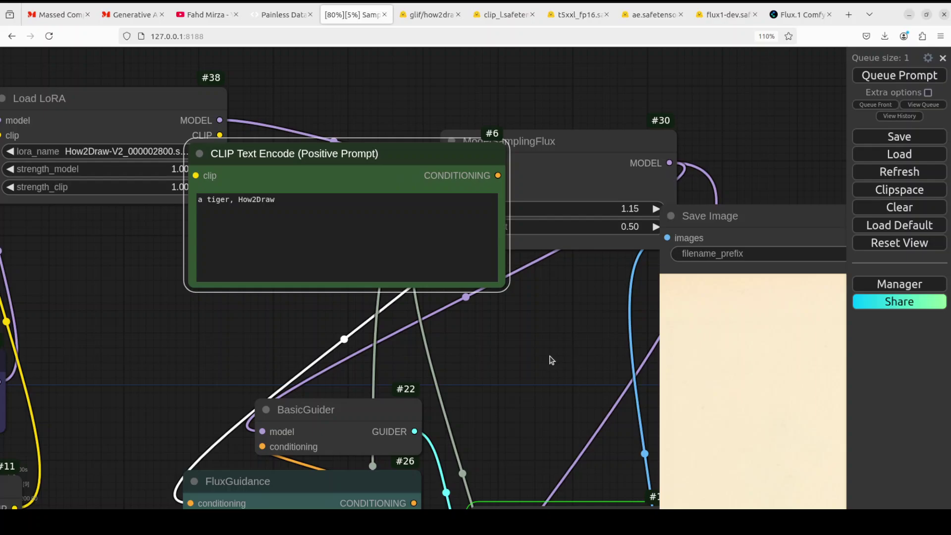
# - Inspect the generated tiger drawing in the Save Image node
pyautogui.moveTo(520, 320); pyautogui.dragTo(337, 162)
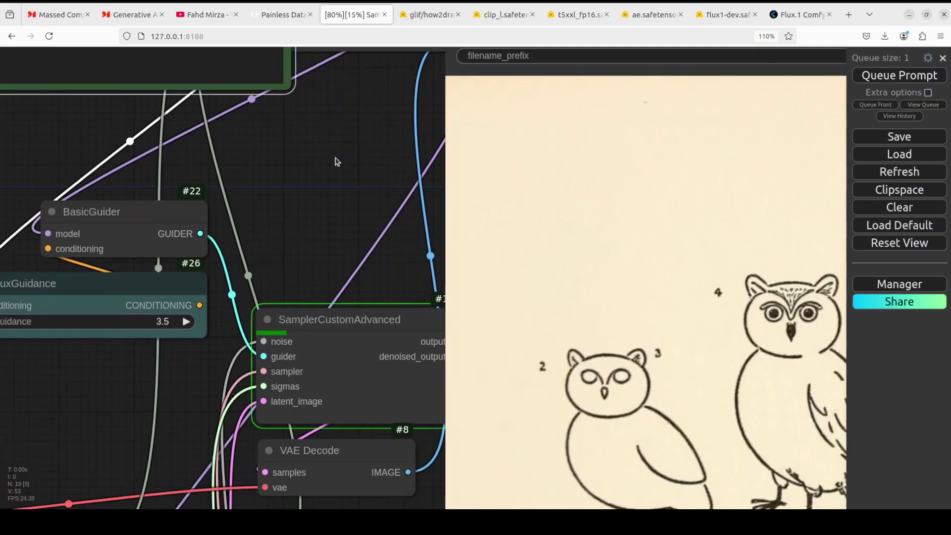
pyautogui.moveTo(392, 266); pyautogui.dragTo(131, 342)
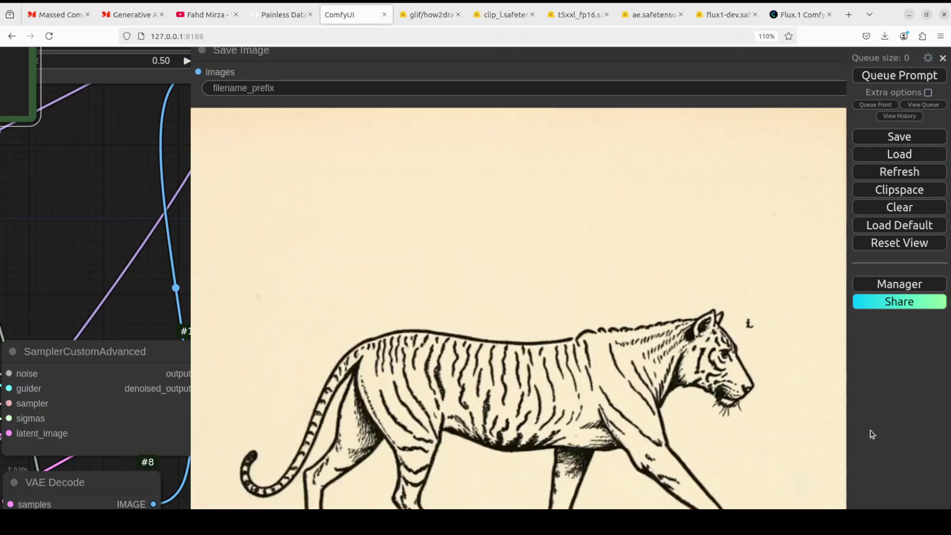
pyautogui.moveTo(530, 274); pyautogui.dragTo(512, 168)
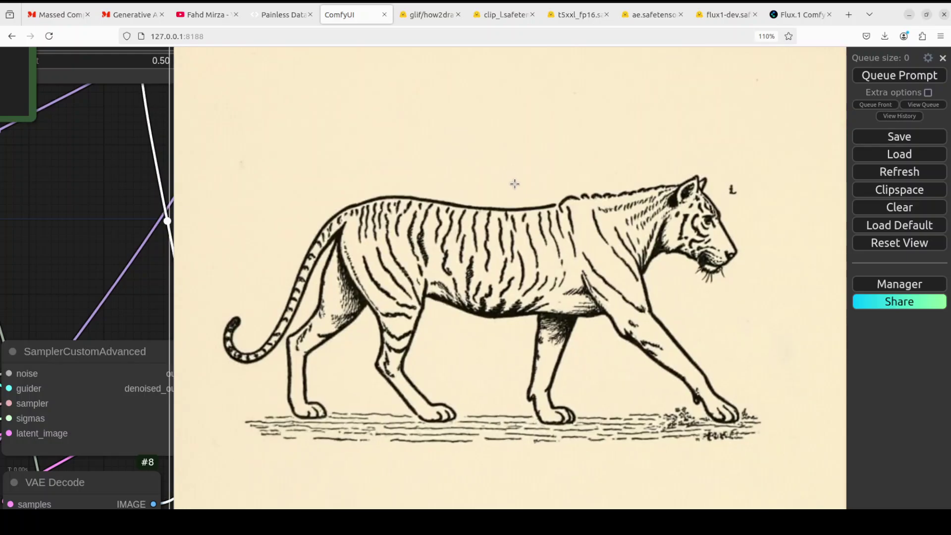
pyautogui.moveTo(522, 221); pyautogui.dragTo(528, 261)
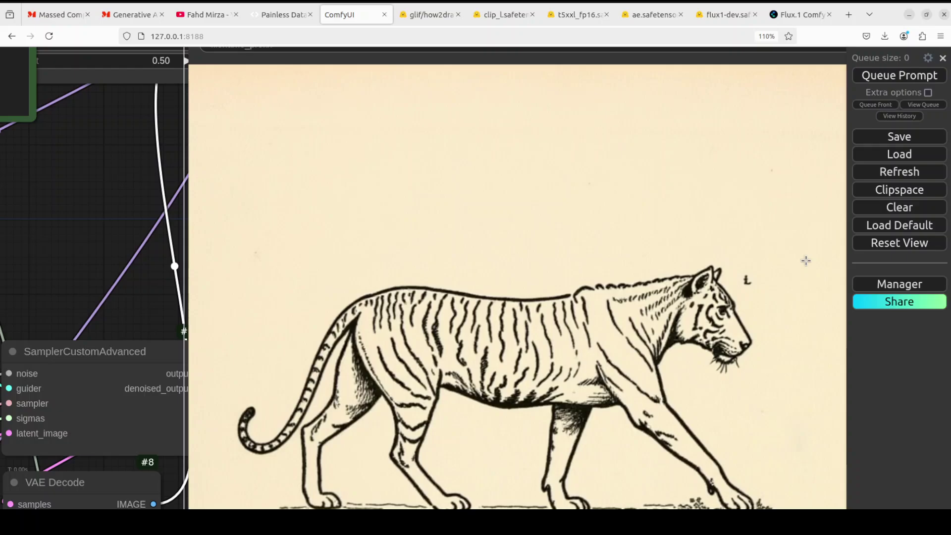
# - Clear the entire workflow from the canvas and confirm the clearing
pyautogui.click(875, 214)
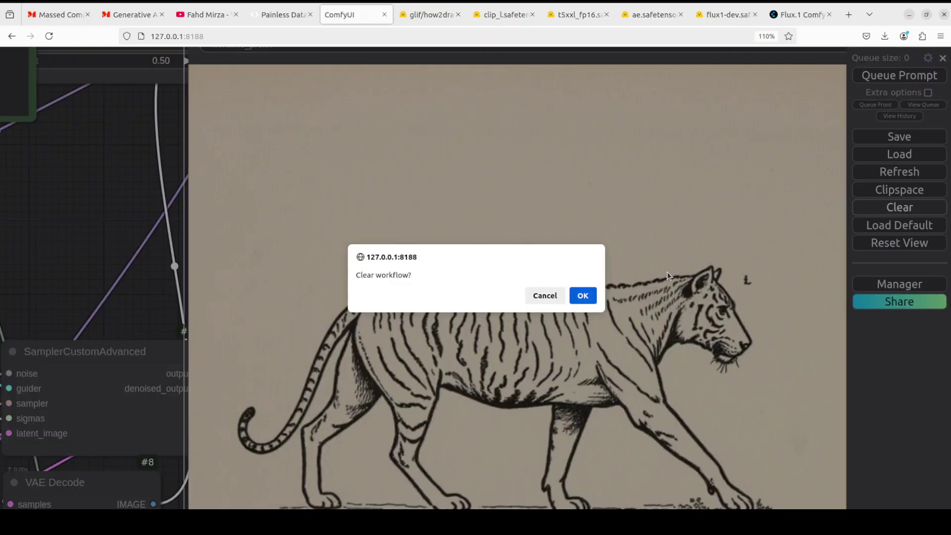
pyautogui.click(580, 295)
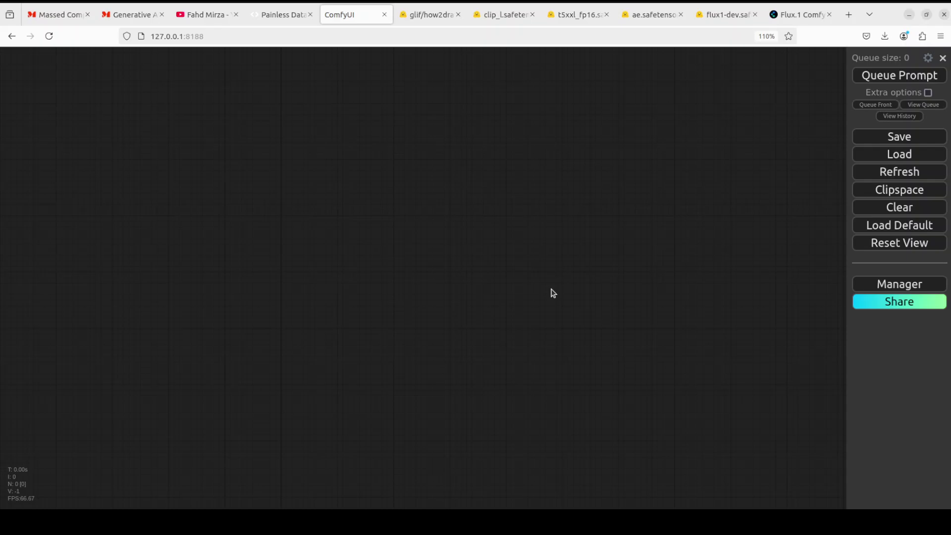
# - Return to the how2draw model page on Hugging Face and examine the base model entry in the model tree
pyautogui.click(429, 15)
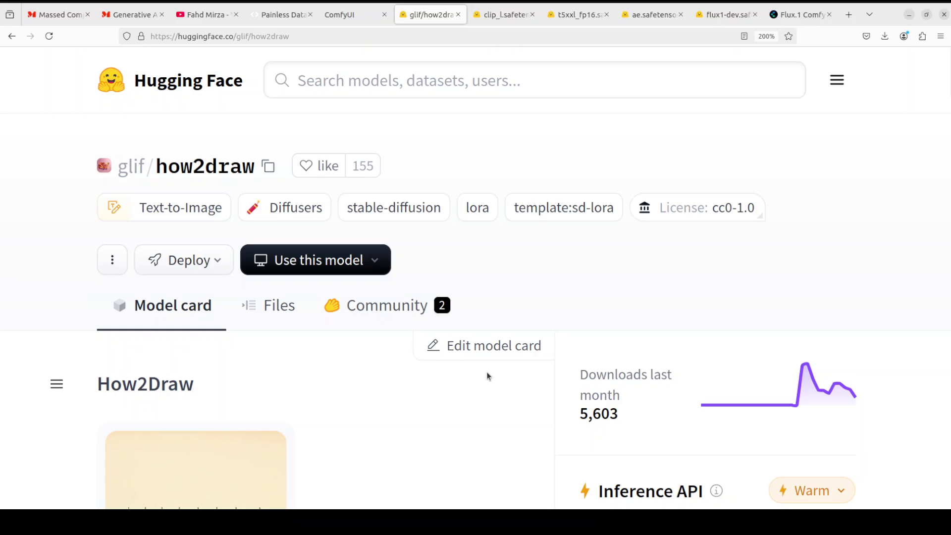
pyautogui.scroll(-6, 524, 375)
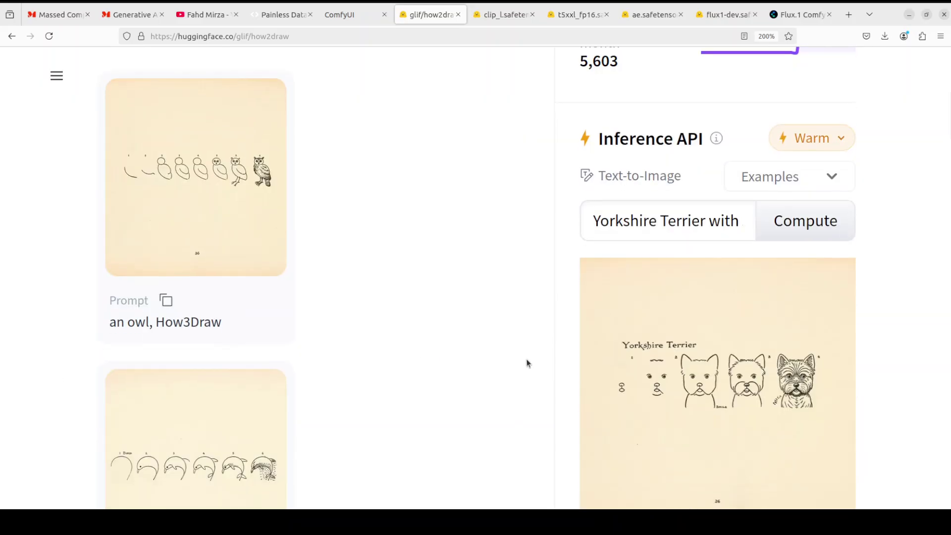
pyautogui.scroll(-6, 528, 362)
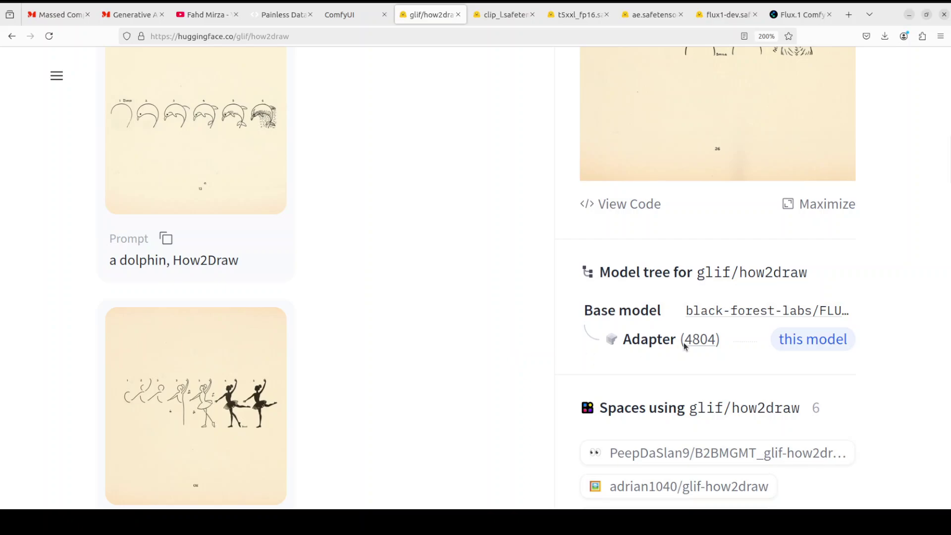
pyautogui.moveTo(585, 310); pyautogui.dragTo(666, 312)
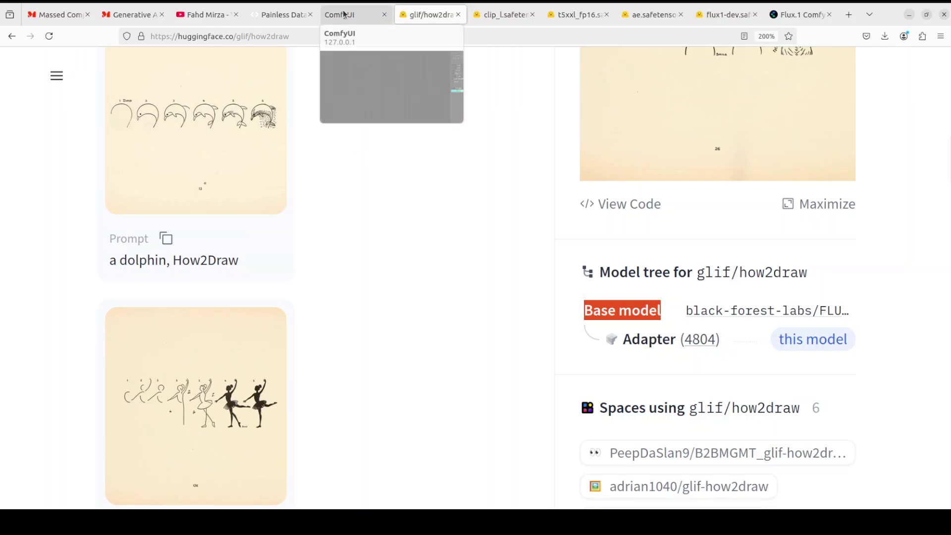
# - Look over the ComfyUI installation and Flux tutorial videos on the YouTube channel and return to the how2draw model page
pyautogui.click(191, 14)
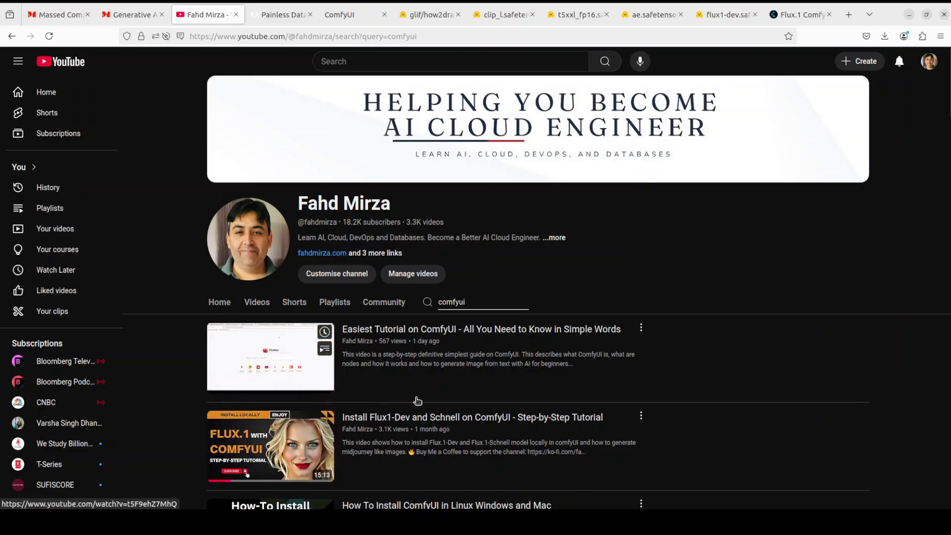
pyautogui.moveTo(453, 363)
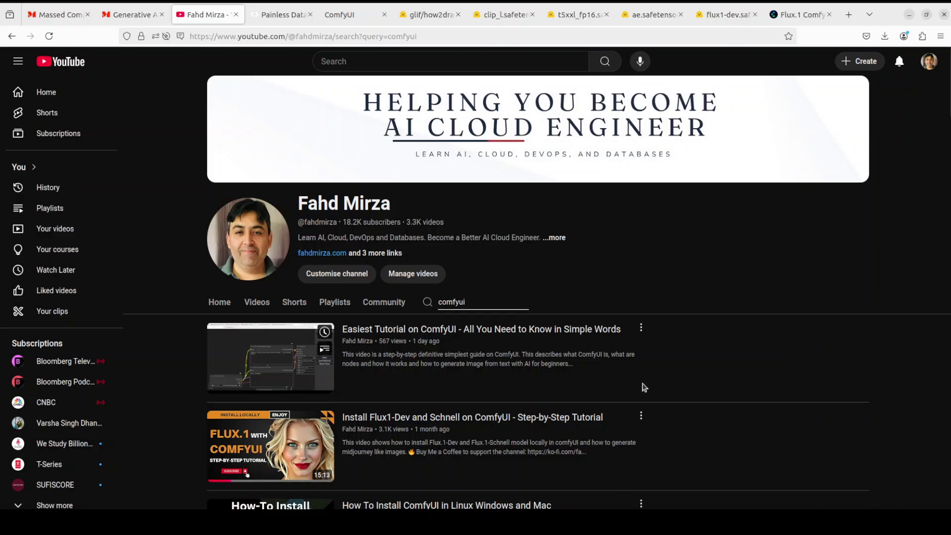
pyautogui.click(337, 15)
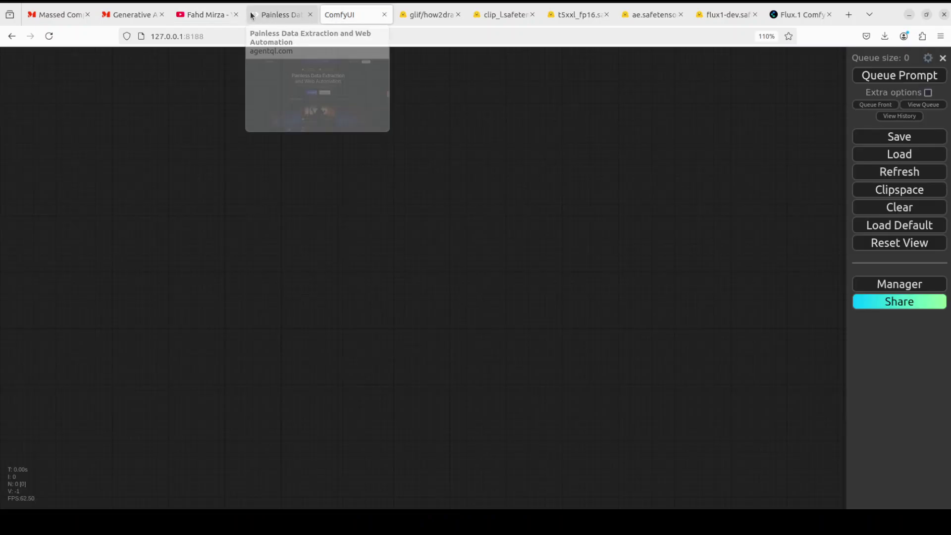
pyautogui.click(222, 15)
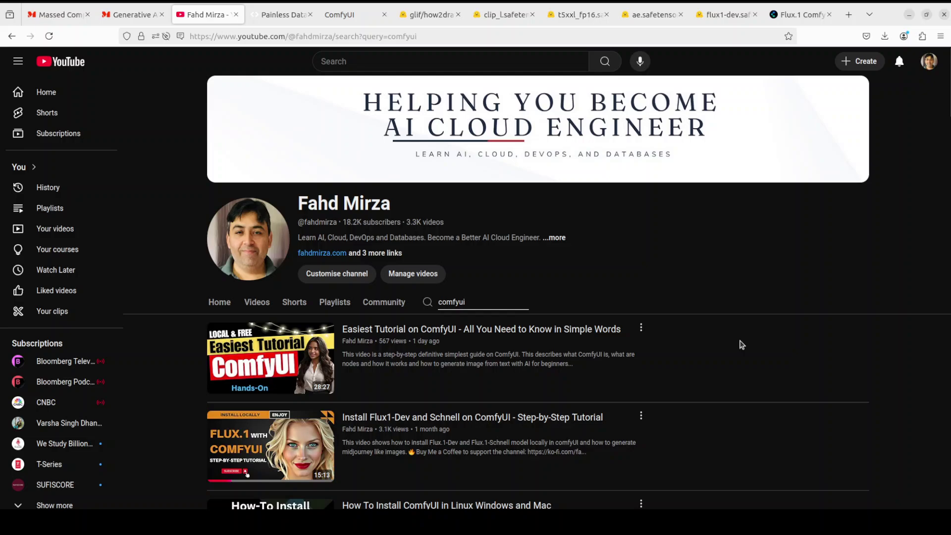
pyautogui.moveTo(409, 447)
pyautogui.click(436, 18)
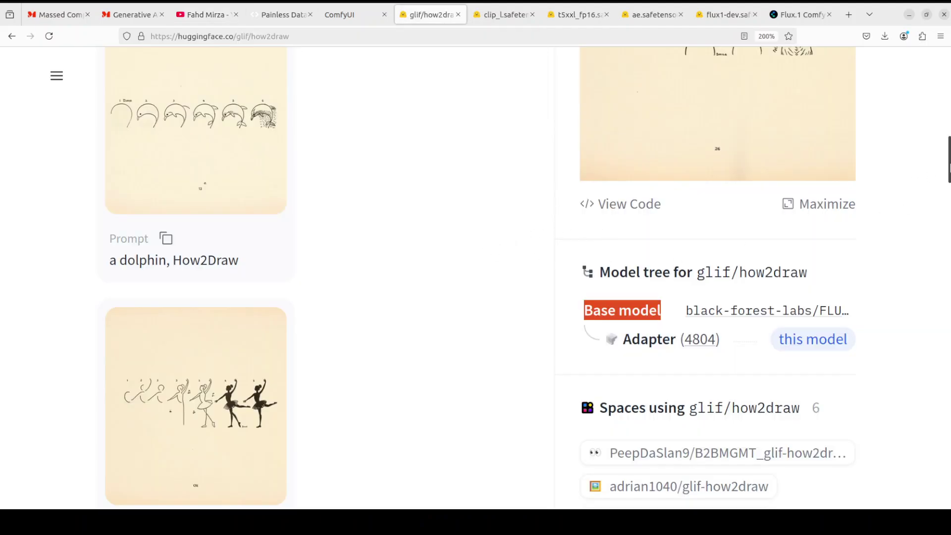
# - Look over the how2draw model card's example drawings, then revisit the empty ComfyUI canvas and the ComfyUI video list on the YouTube channel
pyautogui.moveTo(949, 159); pyautogui.dragTo(947, 43)
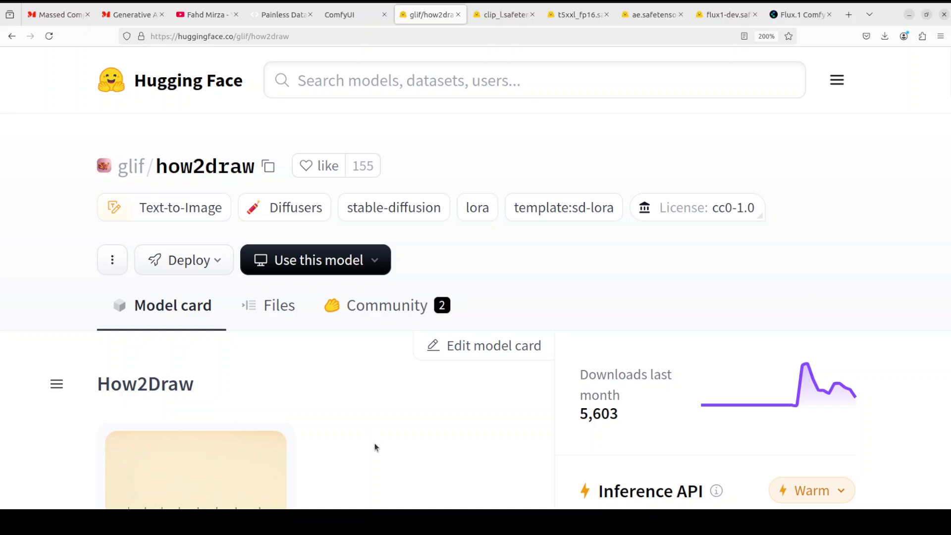
pyautogui.scroll(-5, 490, 395)
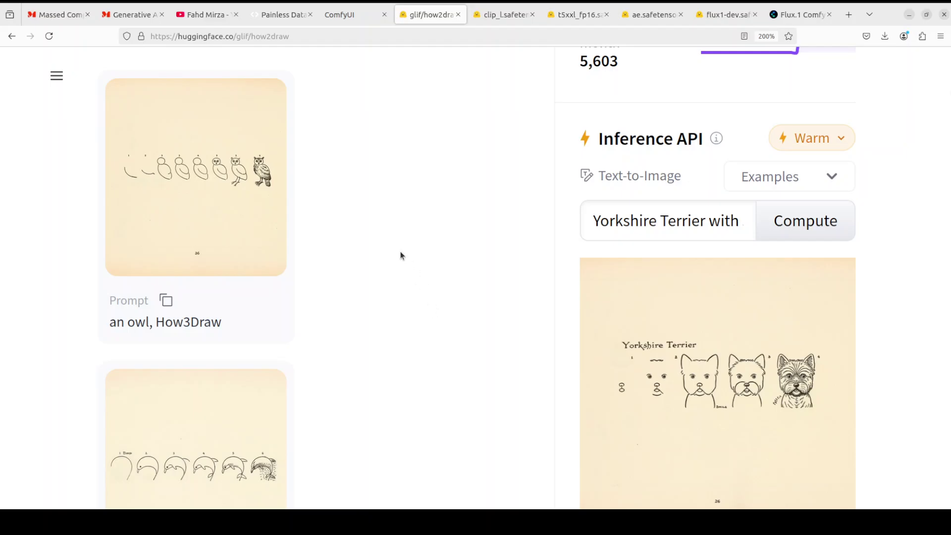
pyautogui.scroll(-2, 400, 256)
pyautogui.scroll(8, 439, 310)
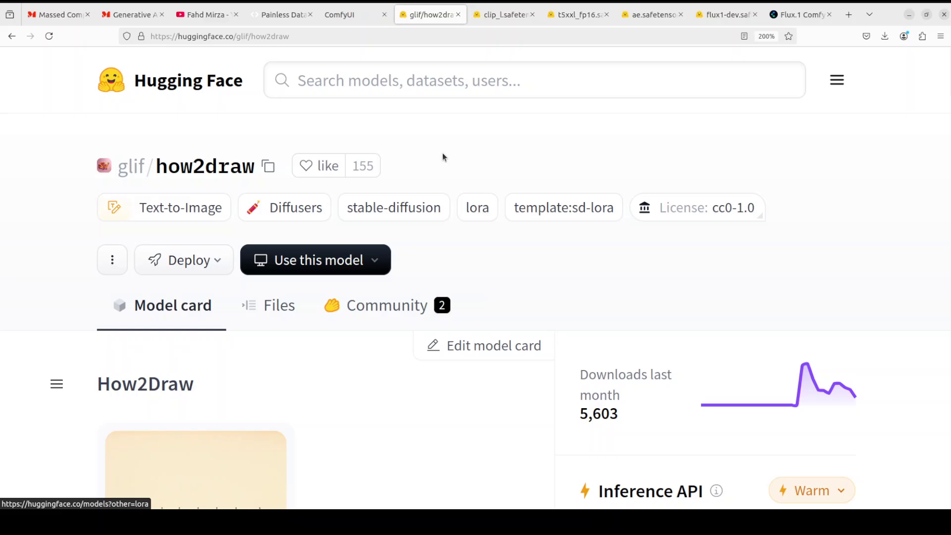
pyautogui.click(351, 17)
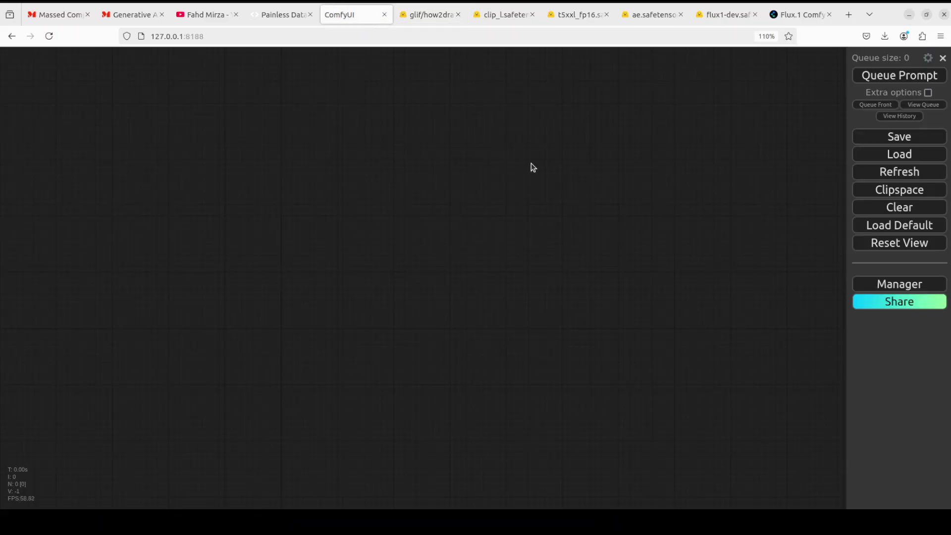
pyautogui.click(199, 14)
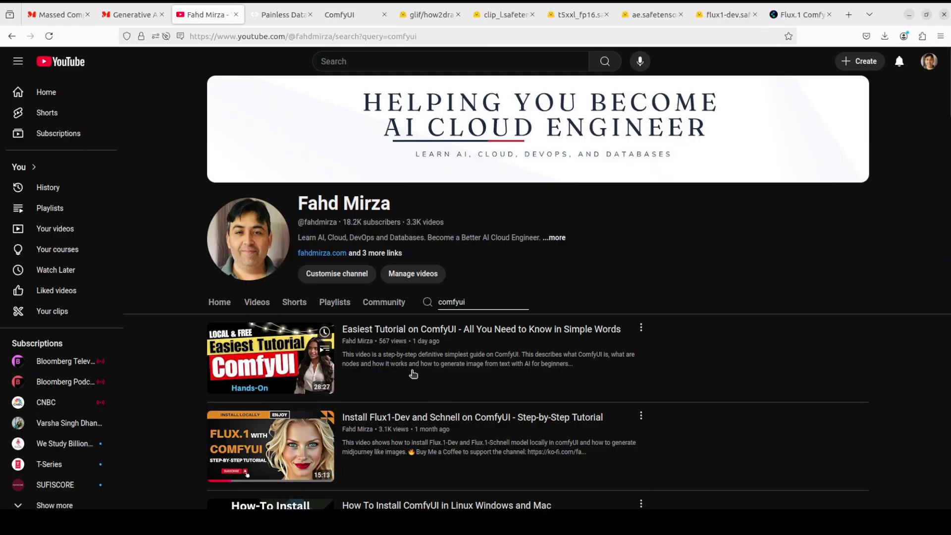
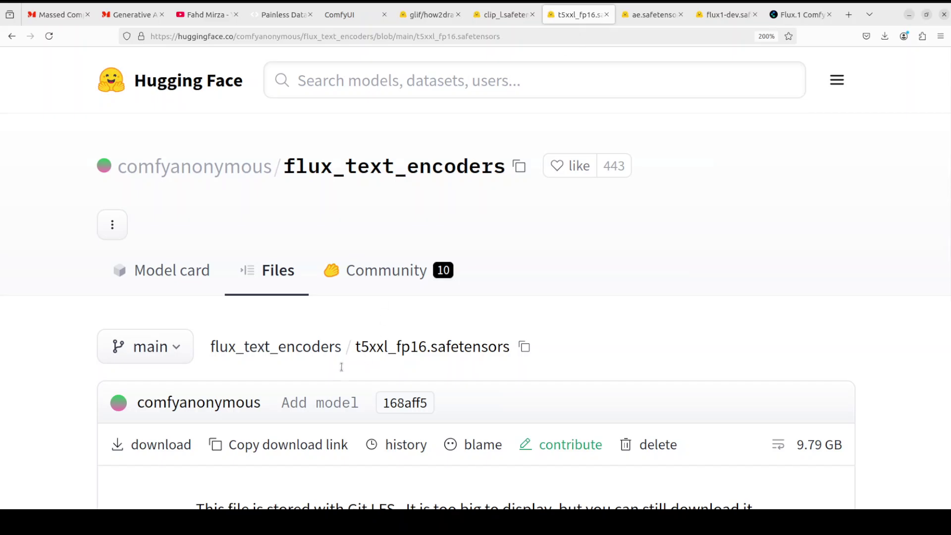
# - Review the Hugging Face file pages for ae.safetensors, flux1-dev.safetensors and clip_l.safetensors
pyautogui.click(642, 16)
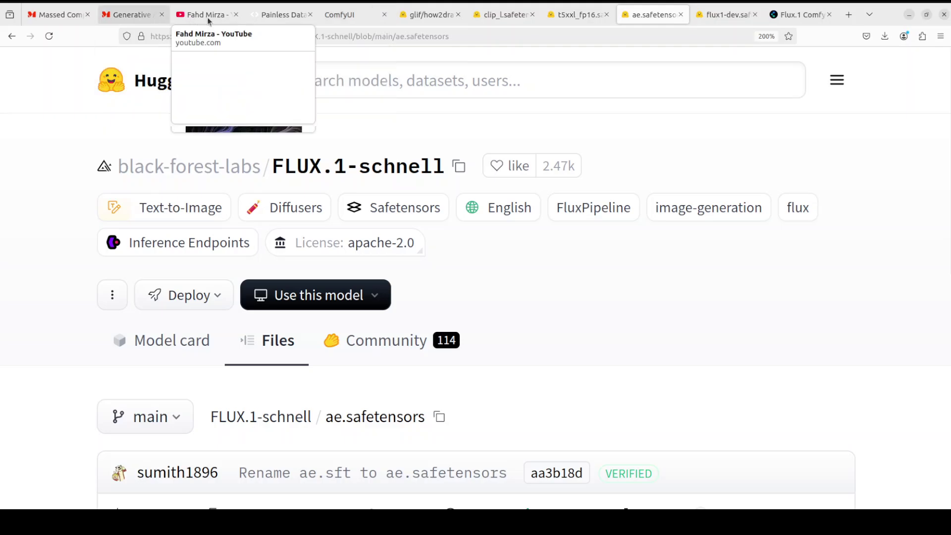
pyautogui.click(720, 15)
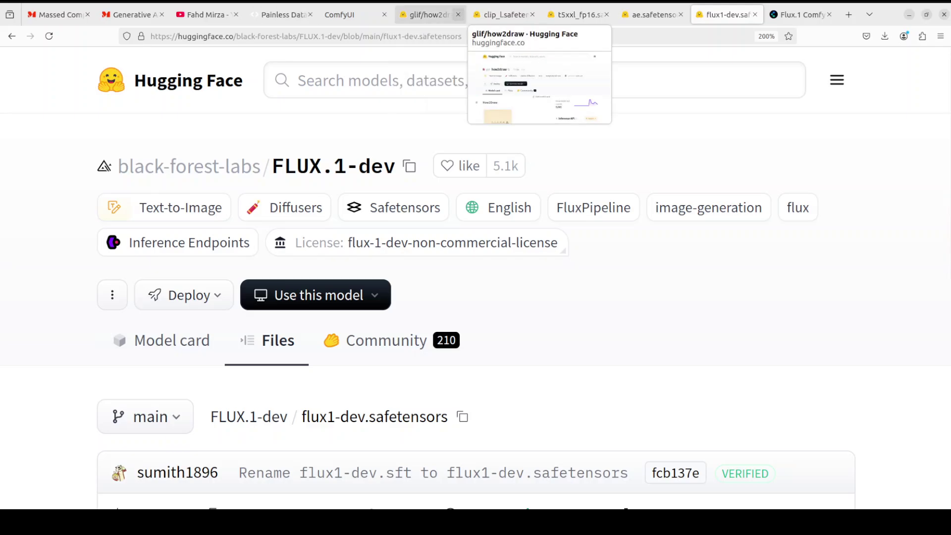
pyautogui.click(498, 20)
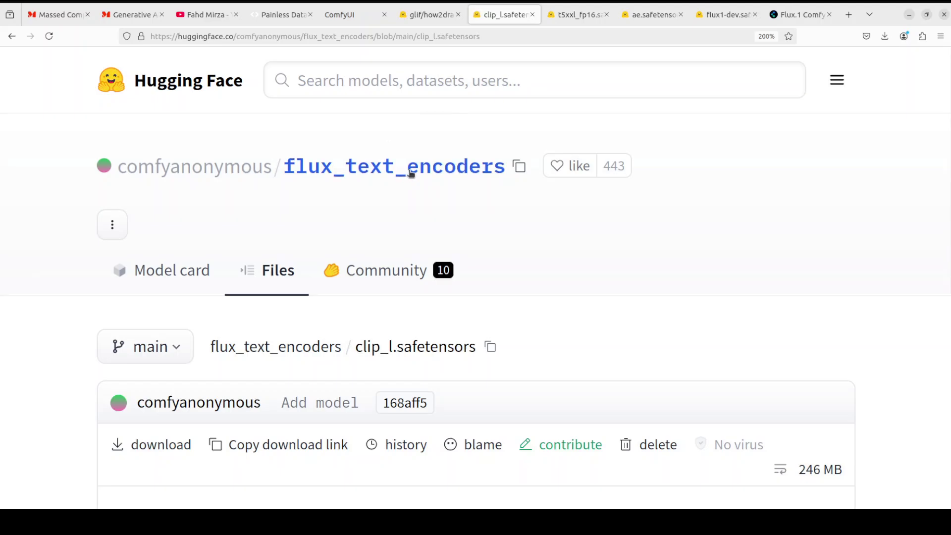
# - Switch to the file manager, examine the unet, clip and vae folders in ComfyUI/models, and return to the browser
pyautogui.click(15, 57)
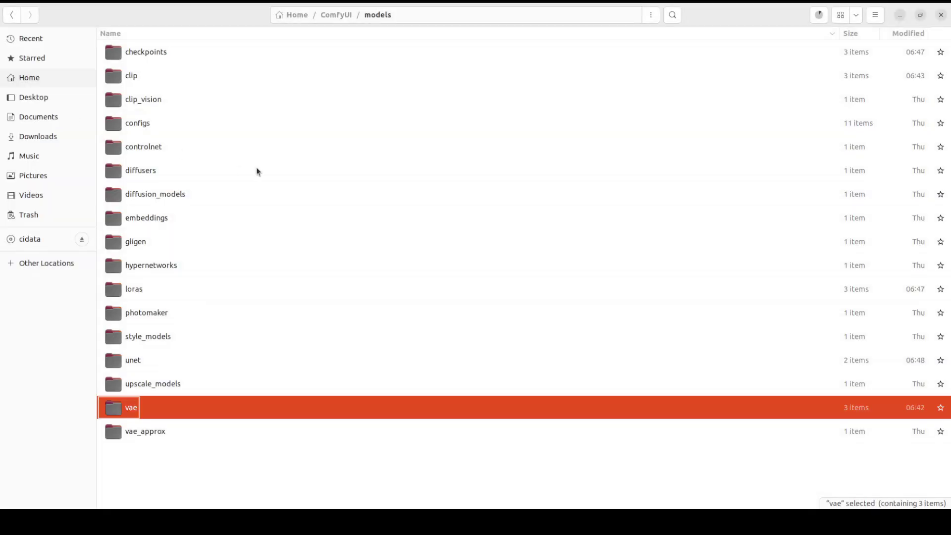
pyautogui.click(337, 15)
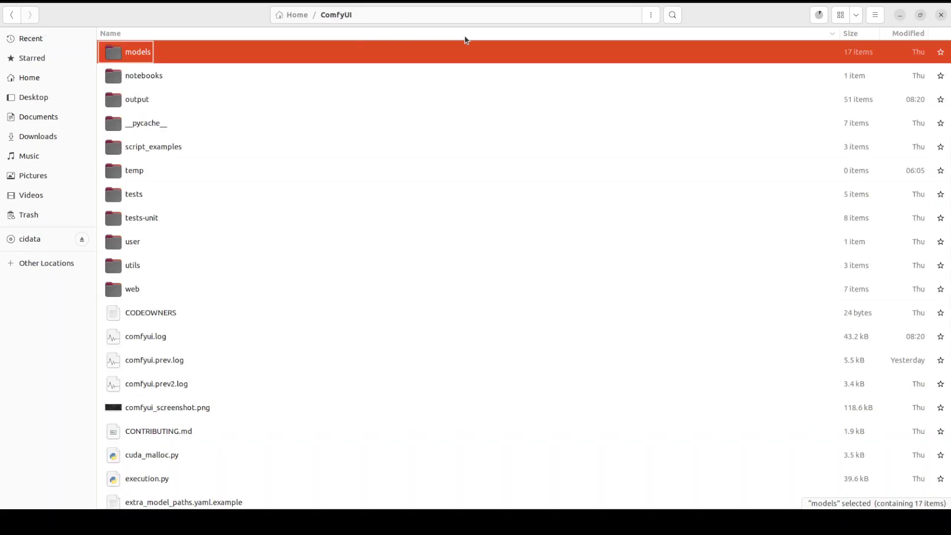
pyautogui.doubleClick(138, 57)
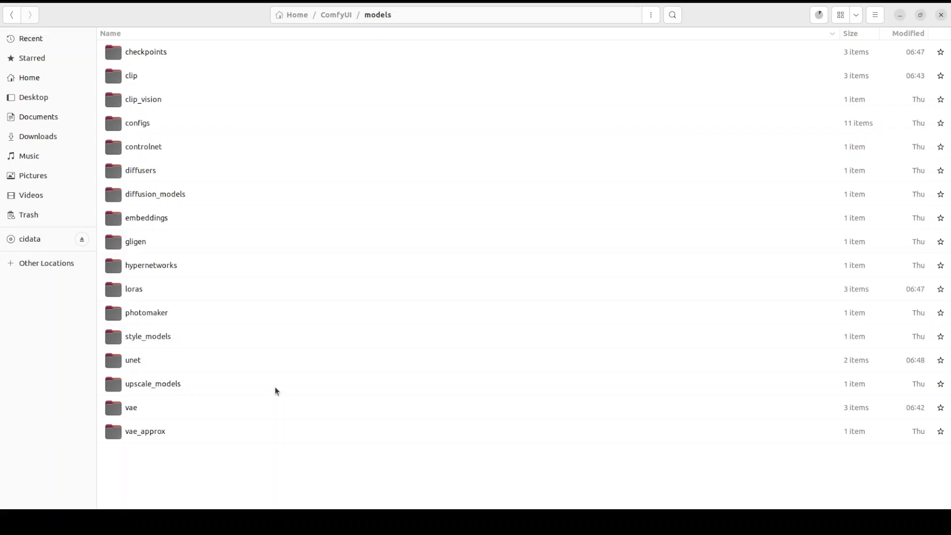
pyautogui.click(135, 362)
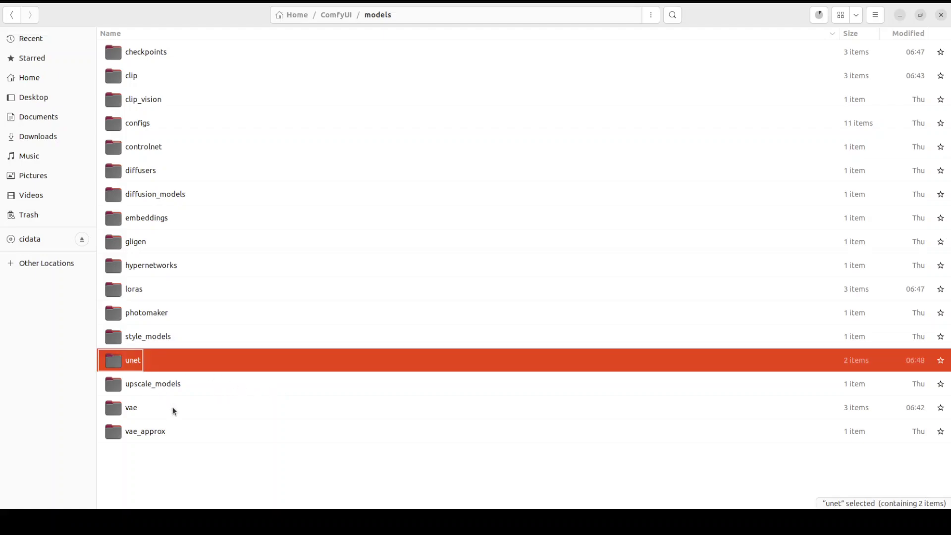
pyautogui.click(128, 77)
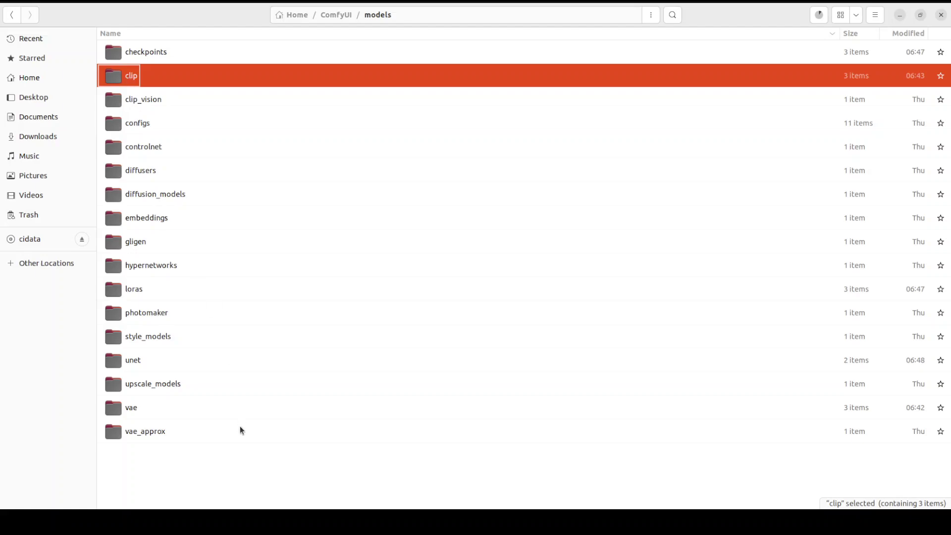
pyautogui.click(135, 409)
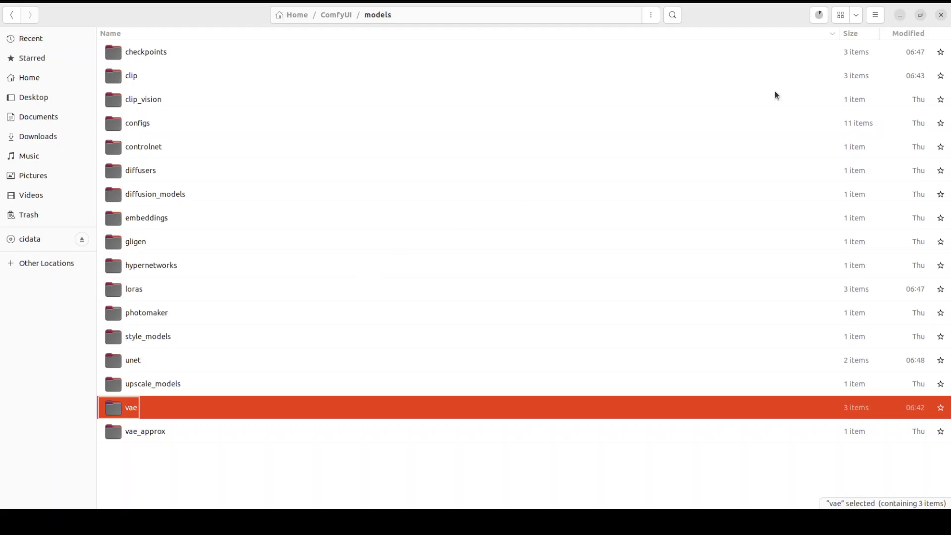
pyautogui.click(899, 16)
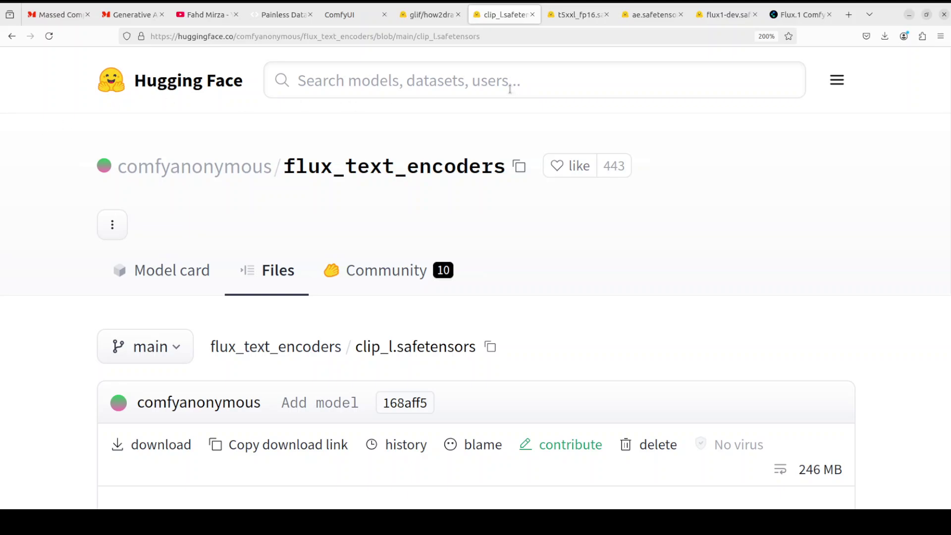
# - View the Flux Dev workflow example page, then load Flux-Dev-ComfyUI-Workflow.json from Downloads into ComfyUI
pyautogui.click(791, 18)
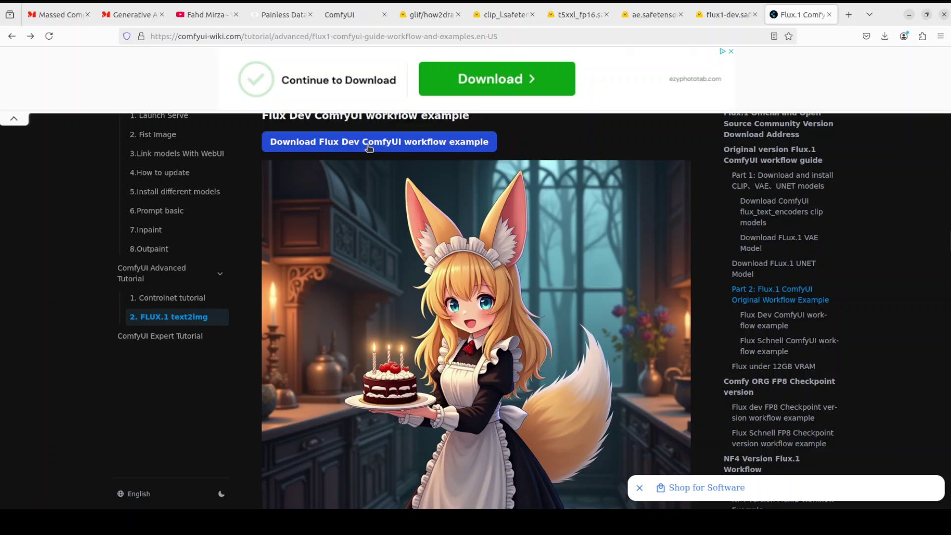
pyautogui.click(341, 14)
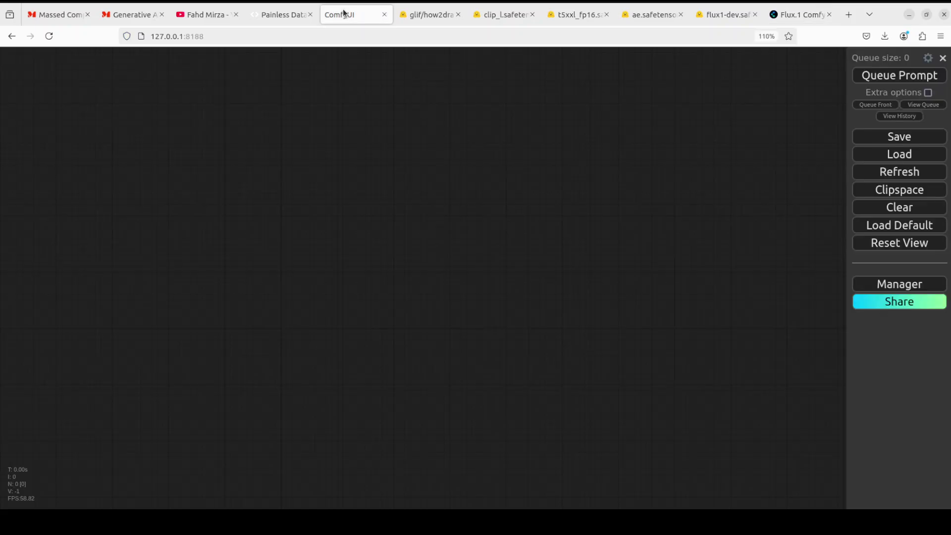
pyautogui.click(919, 156)
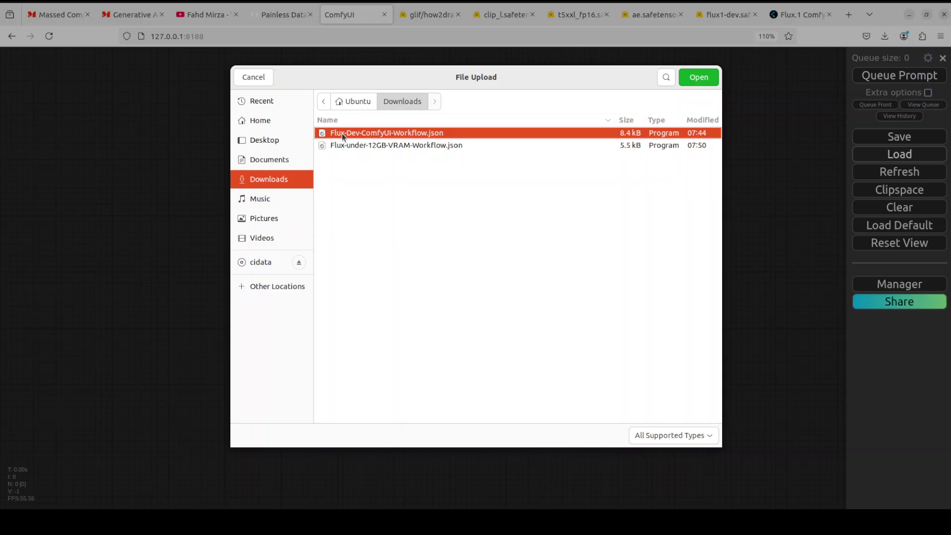
pyautogui.doubleClick(387, 132)
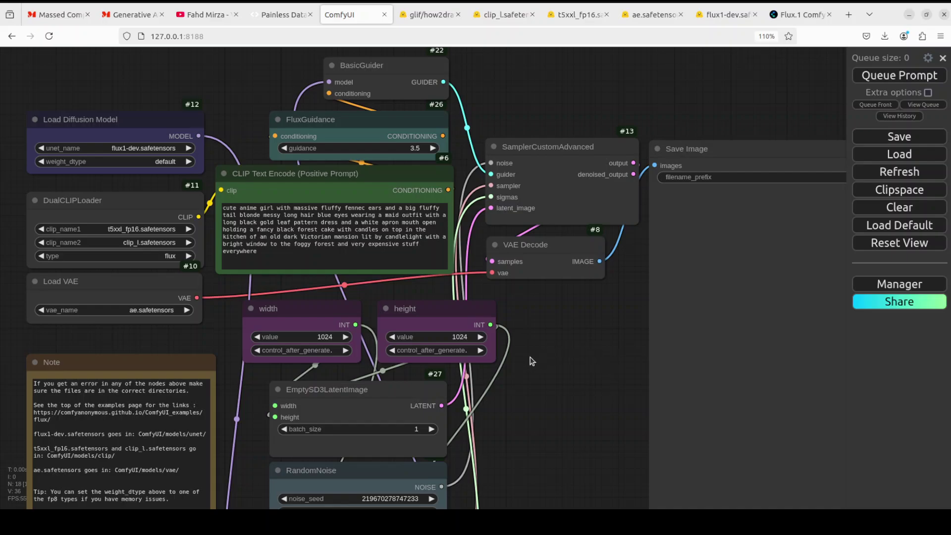
pyautogui.moveTo(566, 352); pyautogui.dragTo(593, 379)
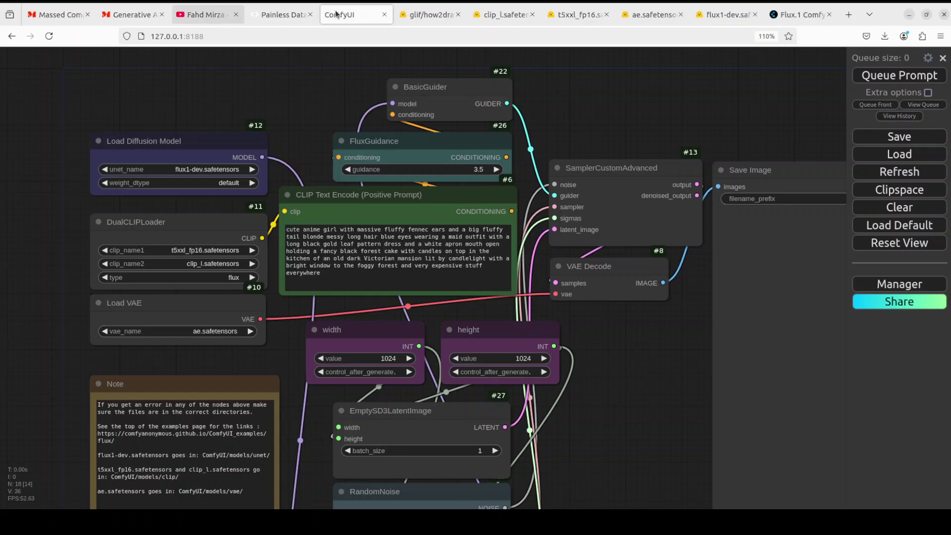
# - Revisit the Flux installation tutorial listing on the YouTube channel and return to the loaded ComfyUI workflow
pyautogui.click(204, 13)
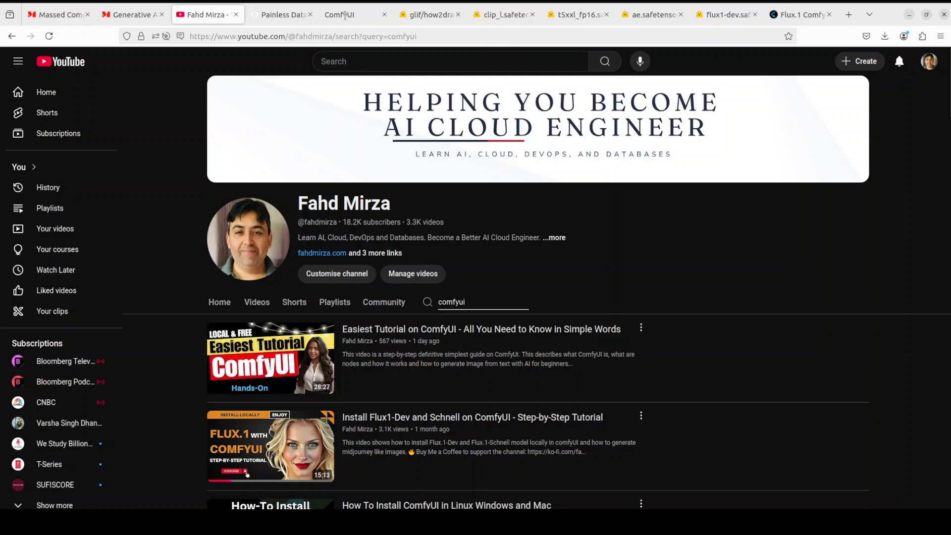
pyautogui.click(341, 14)
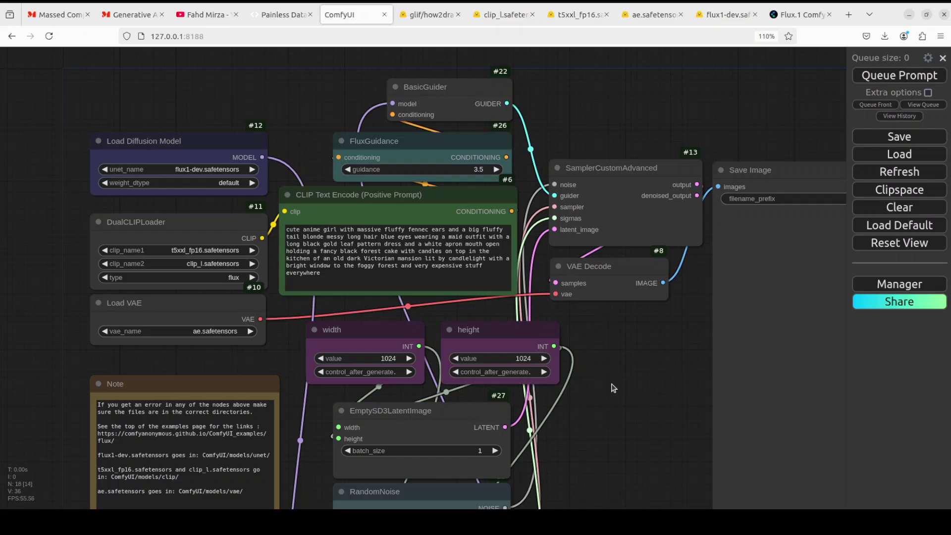
# - Add a Load LoRA node from the loaders category and place it above the Load Diffusion Model node
pyautogui.hscroll(-3, 646, 376)
pyautogui.scroll(3, 656, 424)
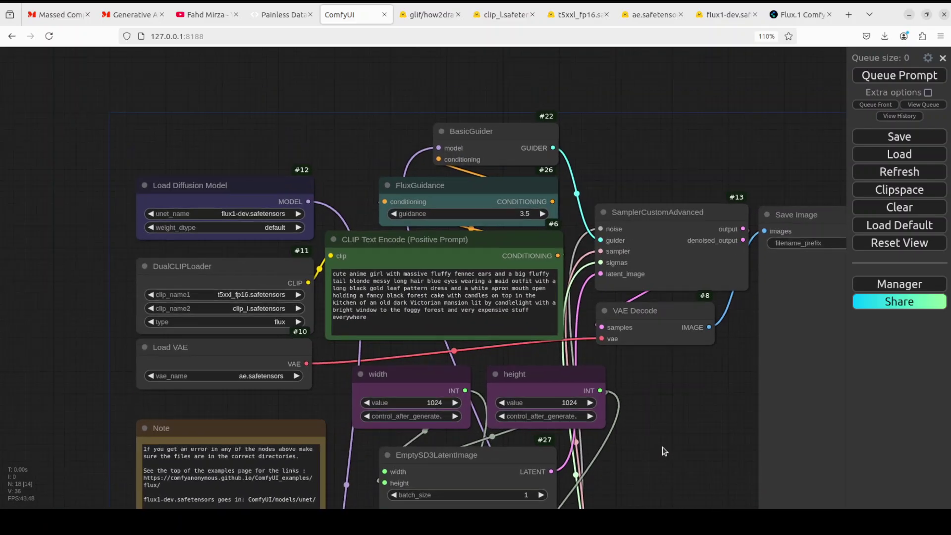
pyautogui.rightClick(271, 164)
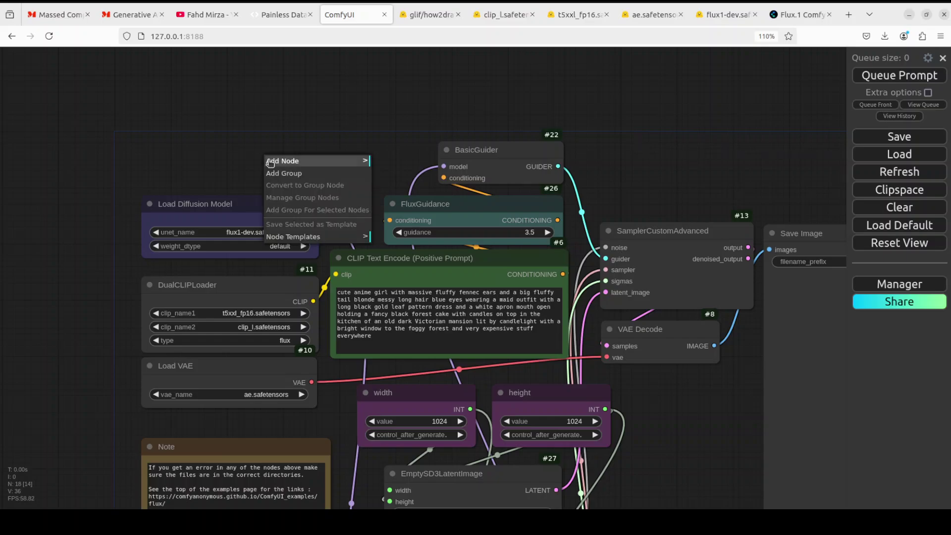
pyautogui.click(270, 163)
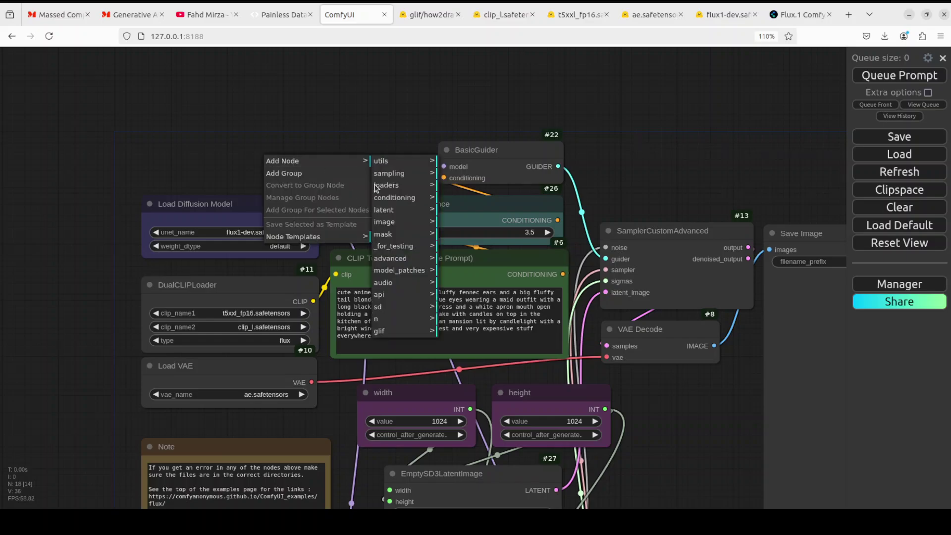
pyautogui.click(391, 186)
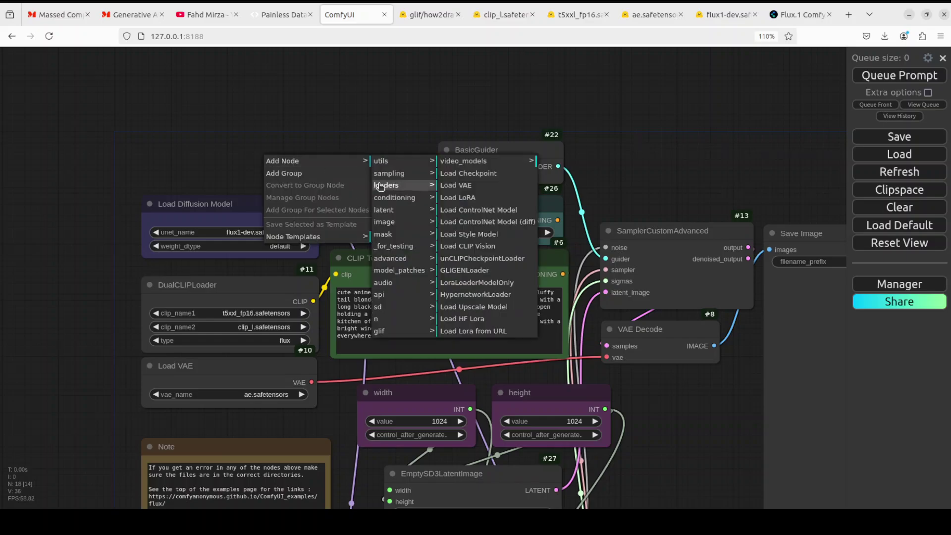
pyautogui.click(452, 198)
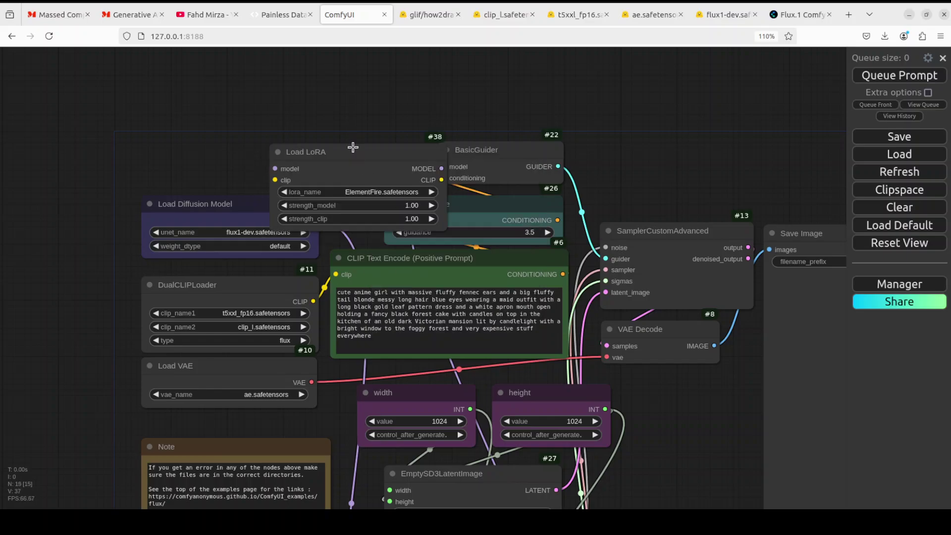
pyautogui.moveTo(352, 144); pyautogui.dragTo(307, 70)
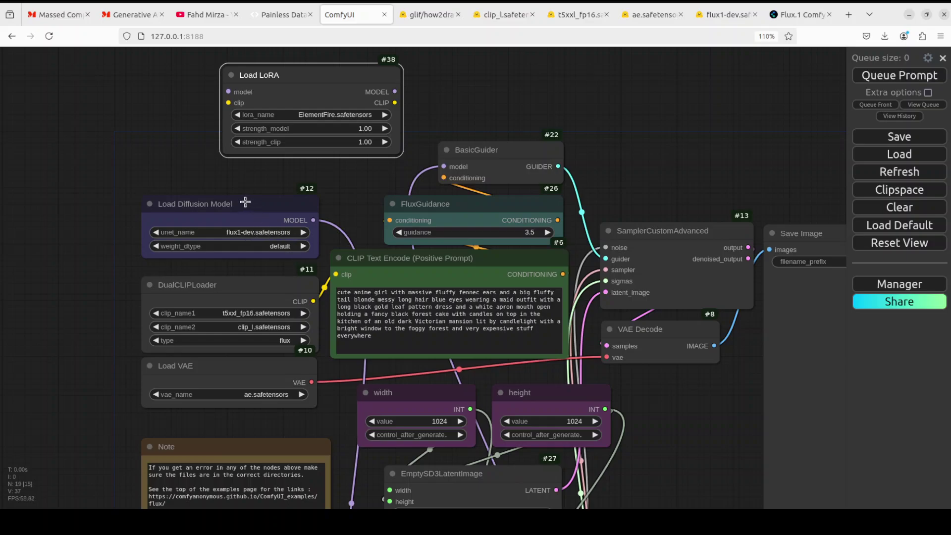
# - Move Load Diffusion Model aside and relocate the ModelSamplingFlux node from the bottom of the graph to above BasicGuider, beside Load LoRA
pyautogui.moveTo(243, 201); pyautogui.dragTo(168, 180)
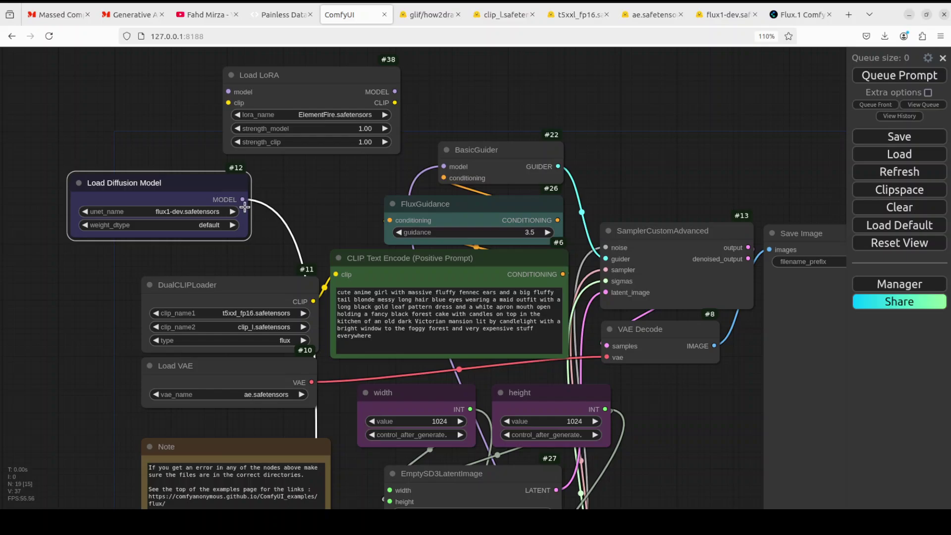
pyautogui.scroll(-5, 703, 369)
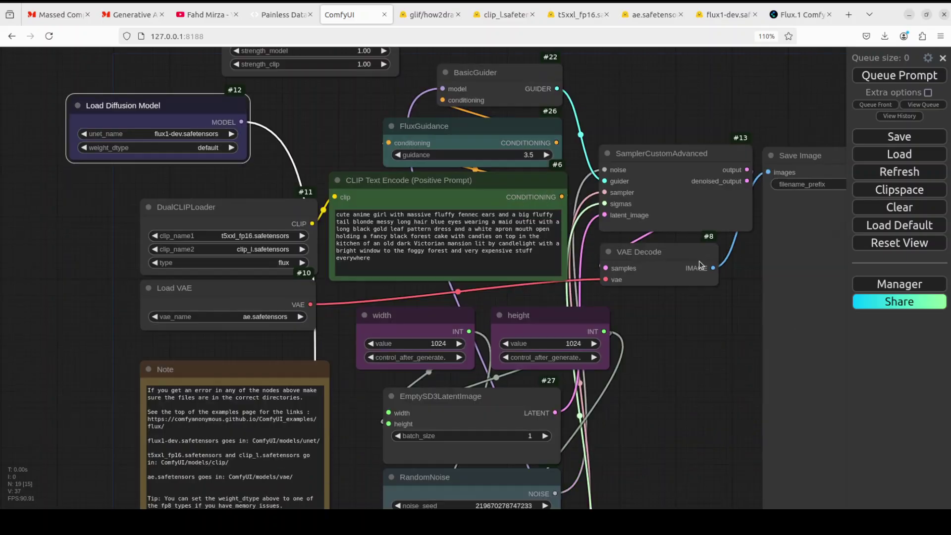
pyautogui.scroll(-2, 666, 252)
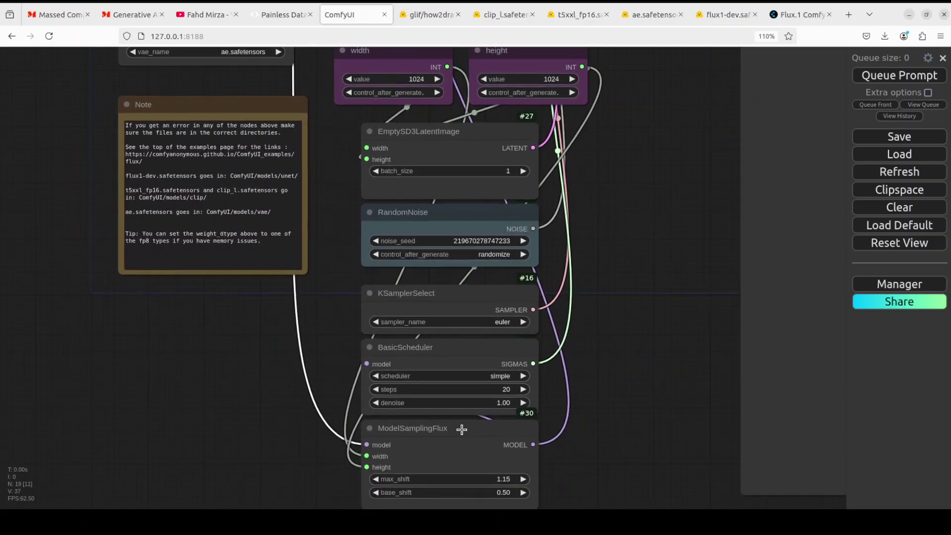
pyautogui.click(459, 430)
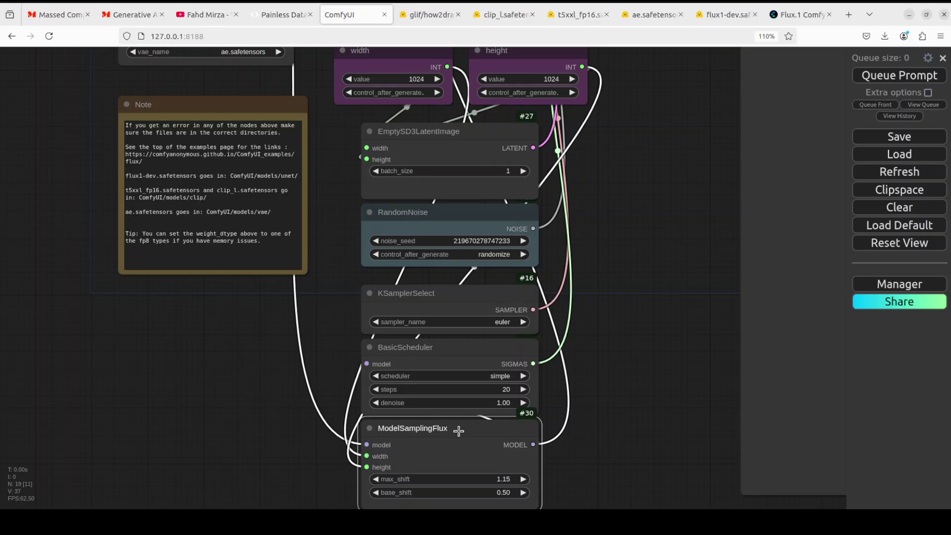
pyautogui.moveTo(458, 431); pyautogui.dragTo(375, 177)
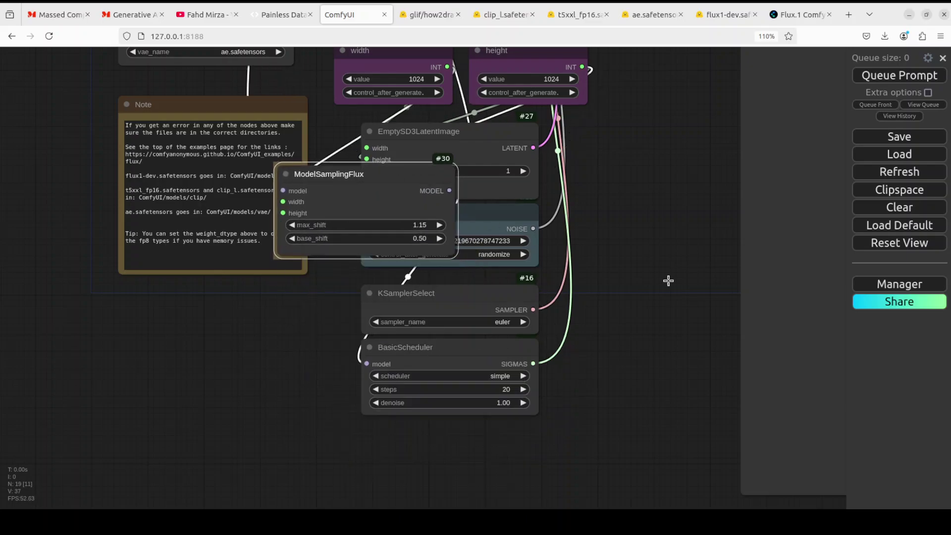
pyautogui.scroll(5, 631, 335)
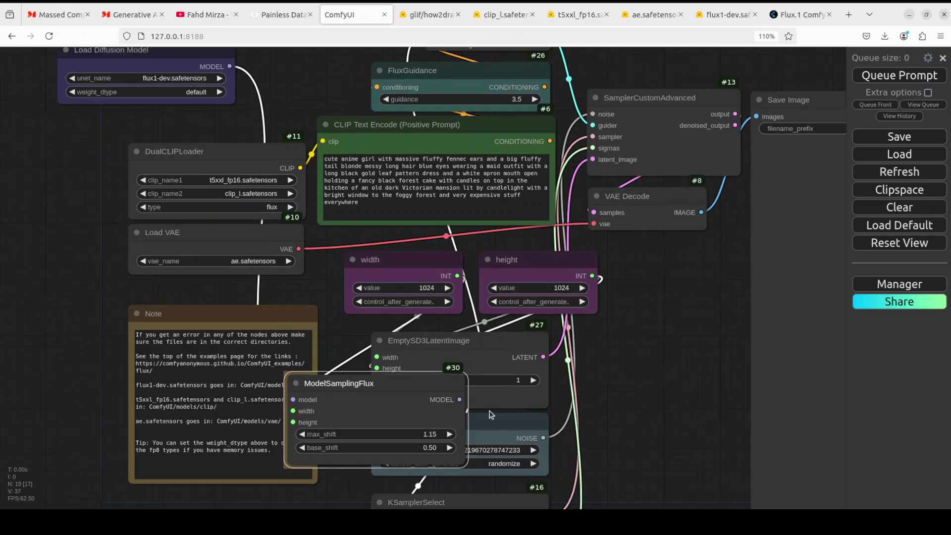
pyautogui.moveTo(412, 384); pyautogui.dragTo(371, 63)
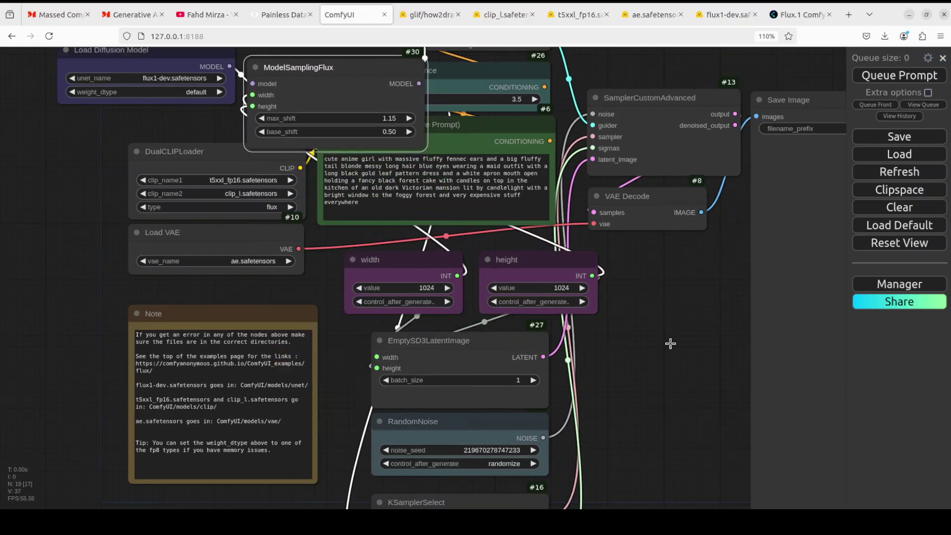
pyautogui.scroll(5, 666, 461)
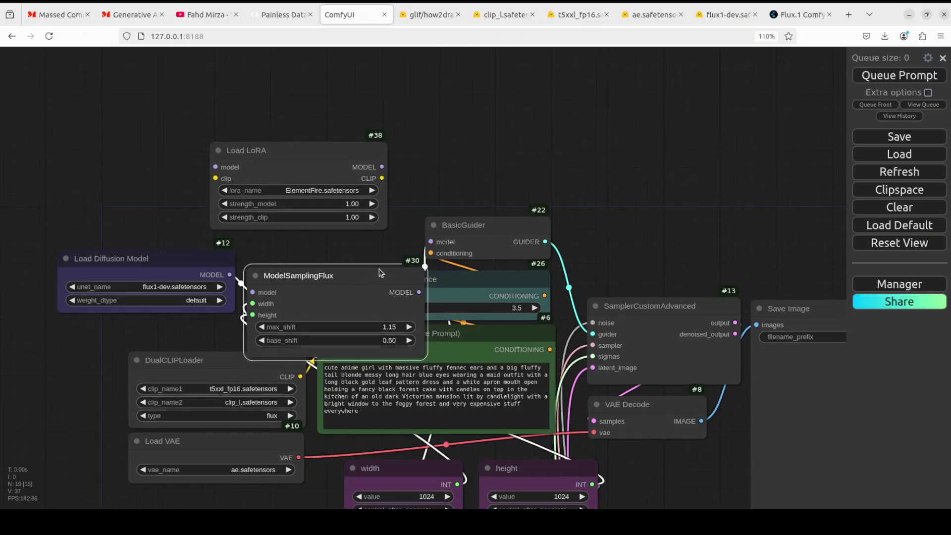
pyautogui.moveTo(380, 272); pyautogui.dragTo(582, 77)
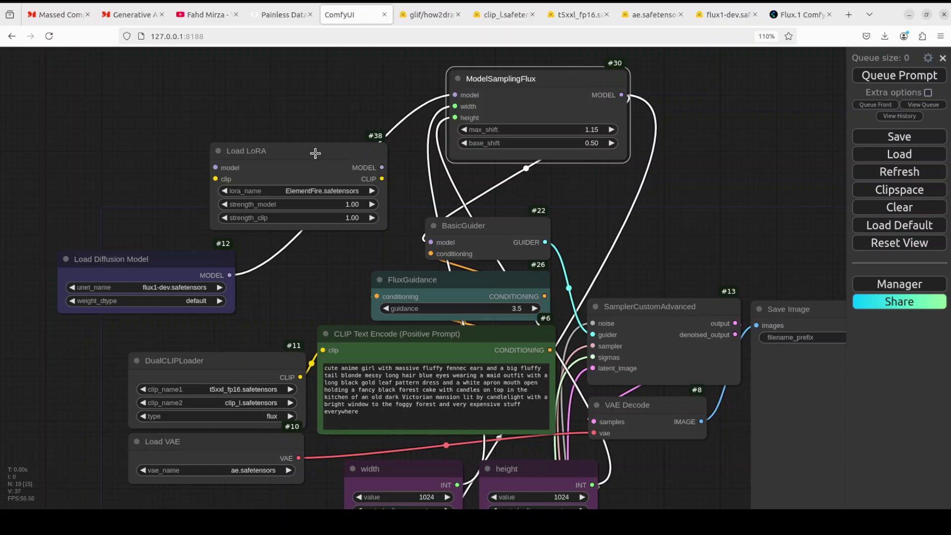
# - Route the model connection from Load Diffusion Model through Load LoRA into ModelSamplingFlux, spacing the loader nodes apart
pyautogui.moveTo(315, 153); pyautogui.dragTo(267, 102)
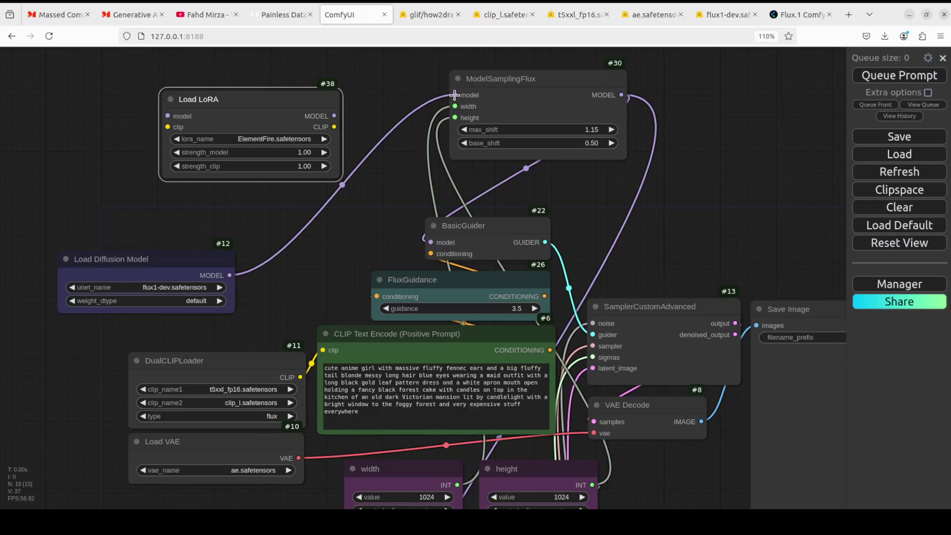
pyautogui.moveTo(455, 95); pyautogui.dragTo(166, 116)
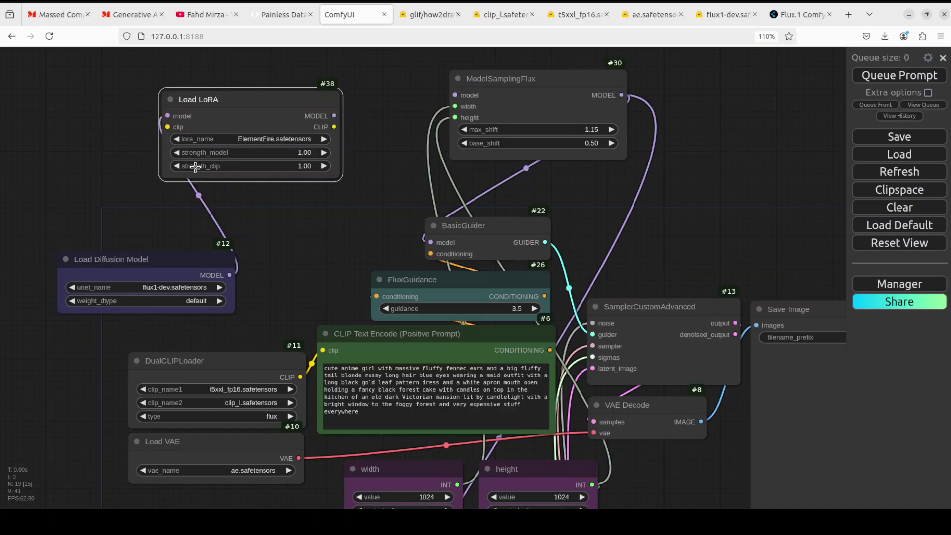
pyautogui.moveTo(265, 95); pyautogui.dragTo(296, 80)
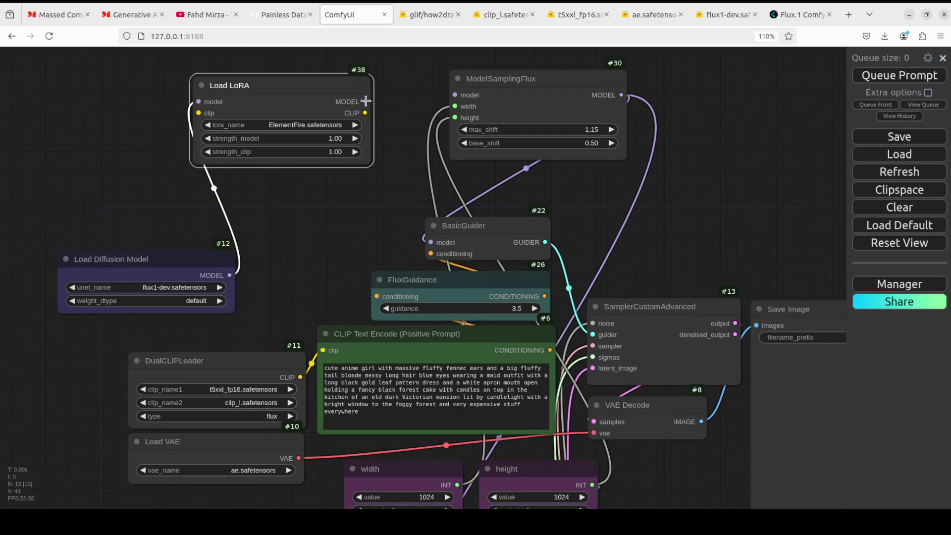
pyautogui.moveTo(366, 101); pyautogui.dragTo(649, 161)
pyautogui.moveTo(176, 252); pyautogui.dragTo(132, 242)
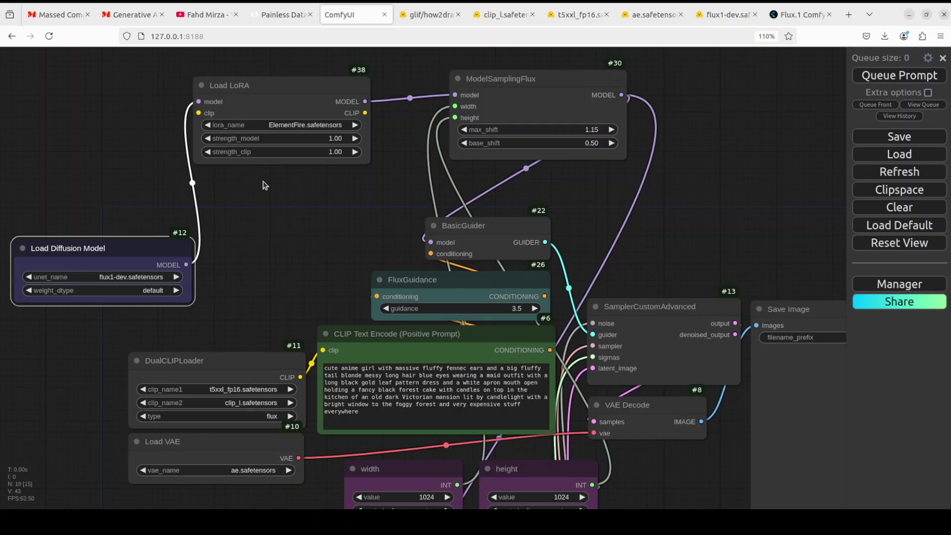
# - Route DualCLIPLoader's clip output through Load LoRA into the positive prompt node, and set lora_name to How2Draw-V2_000002800.safetensors
pyautogui.click(358, 403)
pyautogui.hotkey('ctrl', 'a')
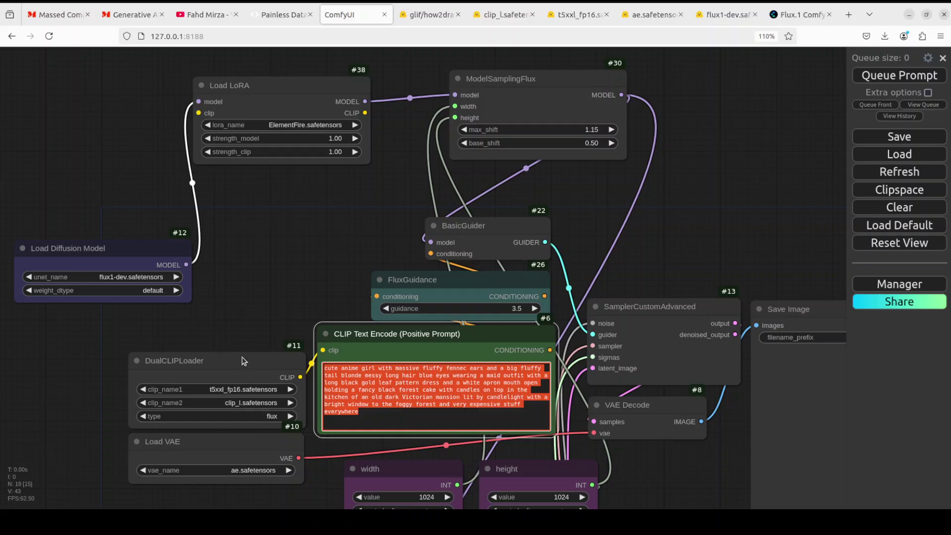
pyautogui.moveTo(218, 353); pyautogui.dragTo(139, 342)
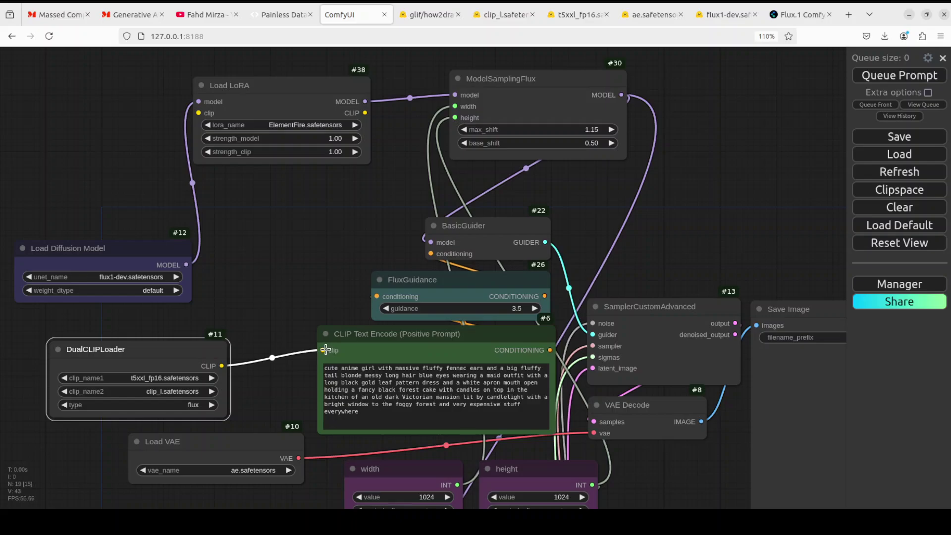
pyautogui.moveTo(324, 350); pyautogui.dragTo(198, 114)
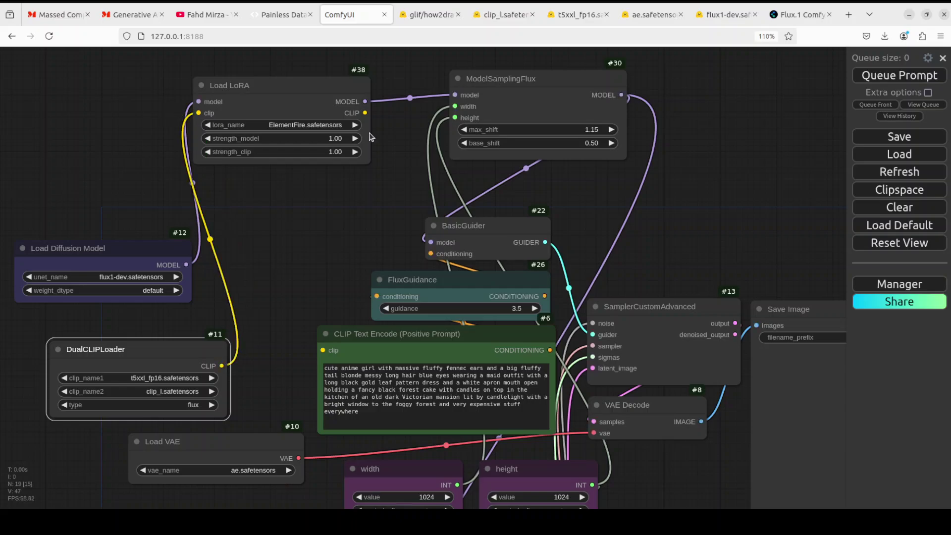
pyautogui.moveTo(365, 113); pyautogui.dragTo(307, 349)
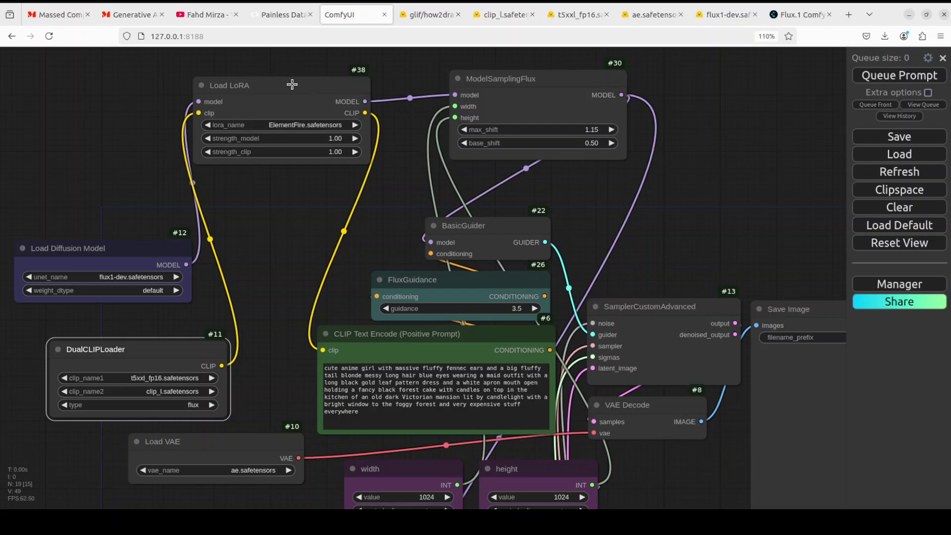
pyautogui.click(293, 126)
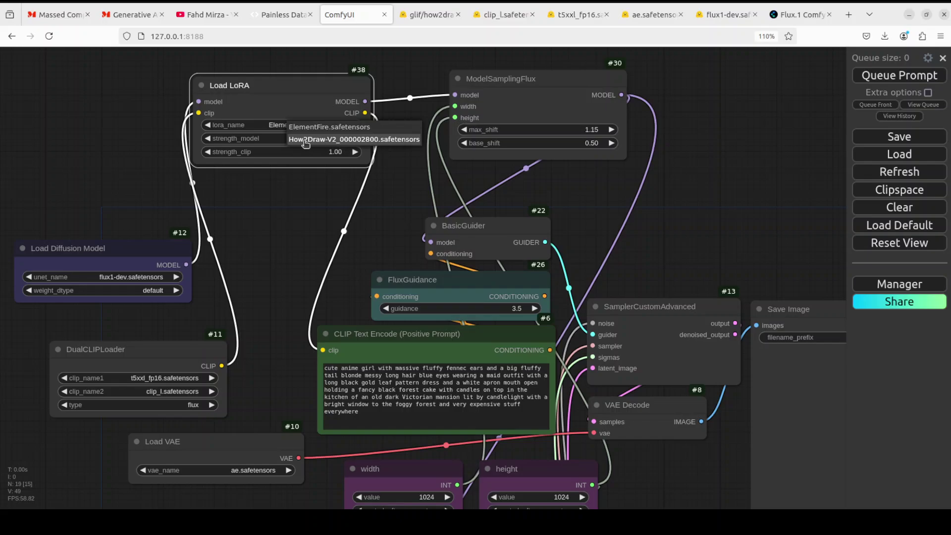
pyautogui.click(304, 140)
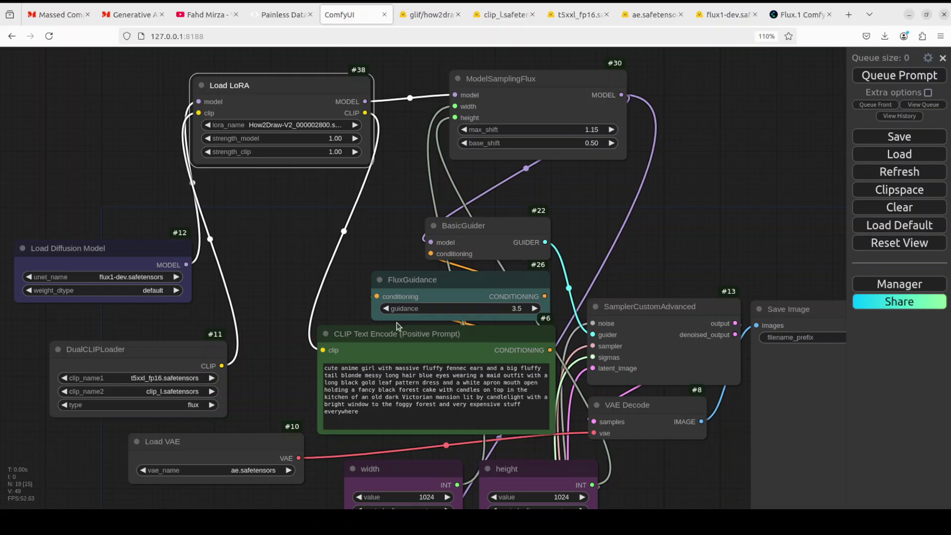
# - Open the glif/how2draw file list on Hugging Face and view the details page of How2Draw-V2_000002800.safetensors
pyautogui.click(423, 17)
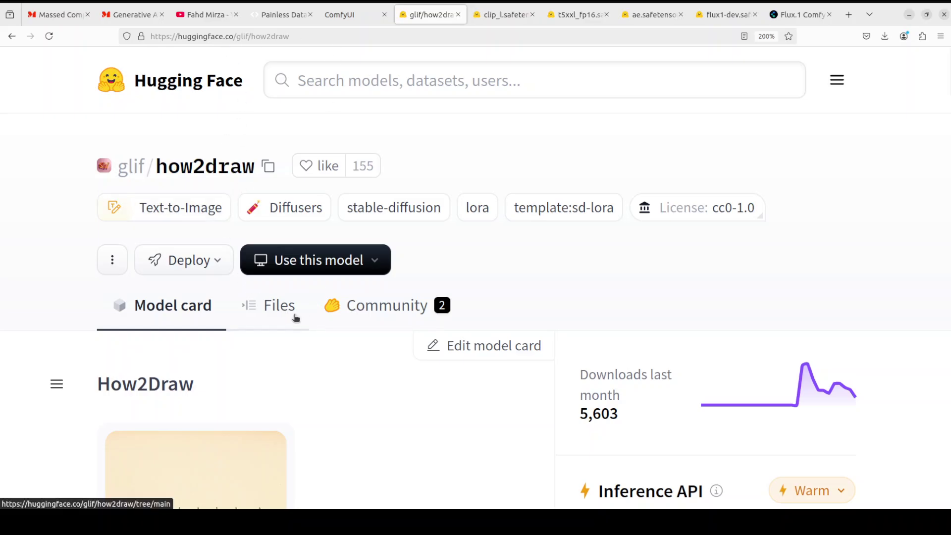
pyautogui.click(277, 307)
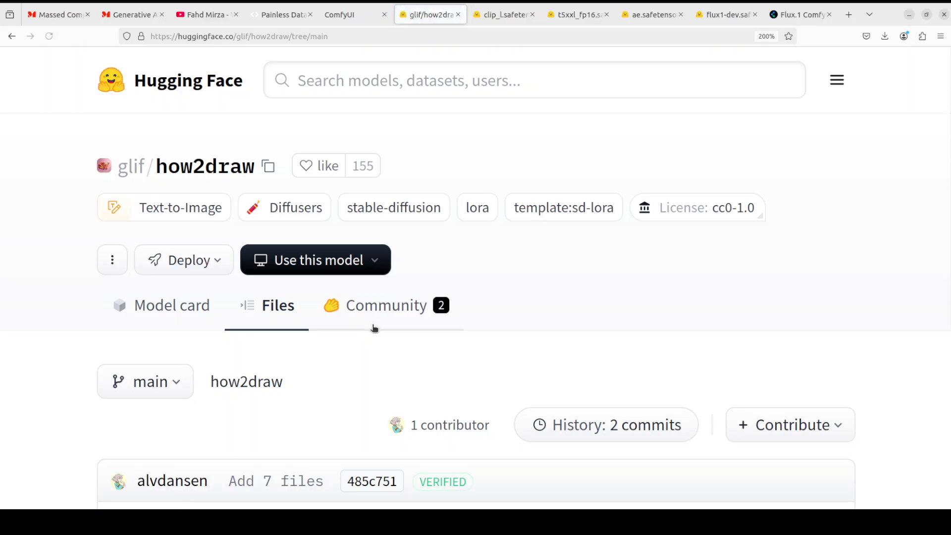
pyautogui.scroll(-5, 374, 329)
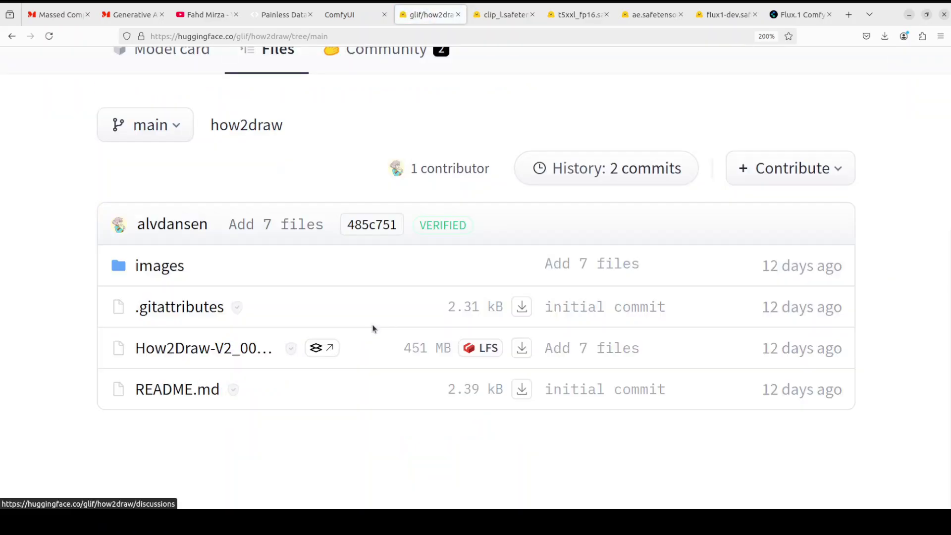
pyautogui.click(190, 350)
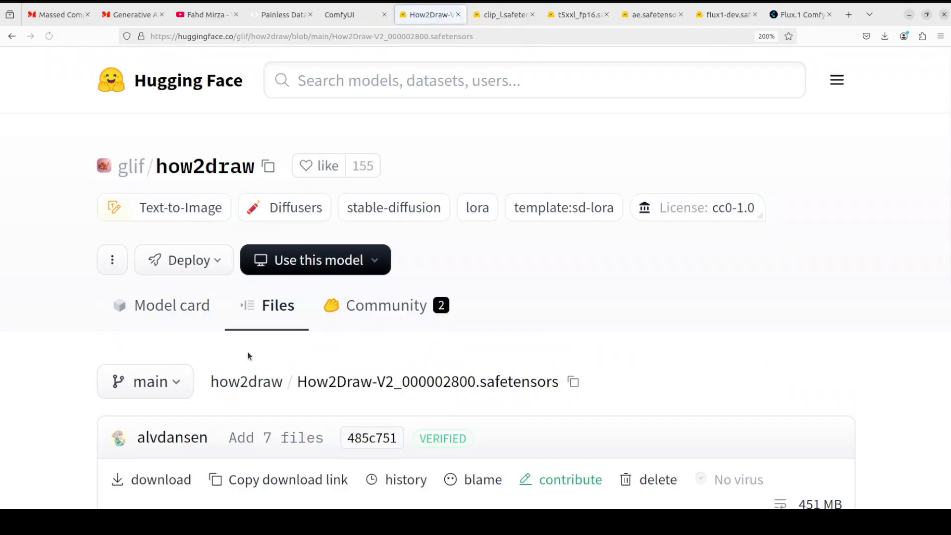
pyautogui.scroll(-7, 275, 350)
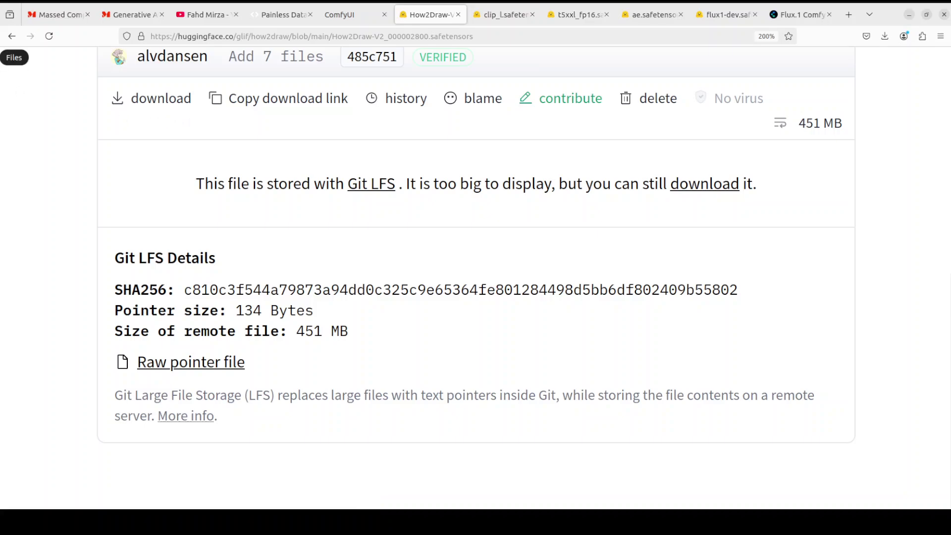
# - Switch to the file manager, locate How2Draw-V2_000002800.safetensors in ComfyUI/models/loras, and return to the ComfyUI workflow in the browser
pyautogui.click(15, 87)
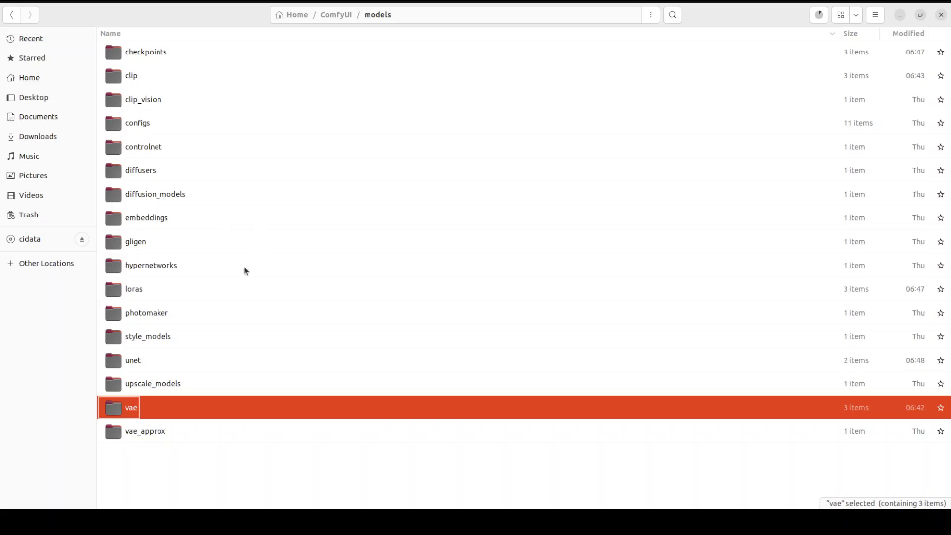
pyautogui.doubleClick(130, 290)
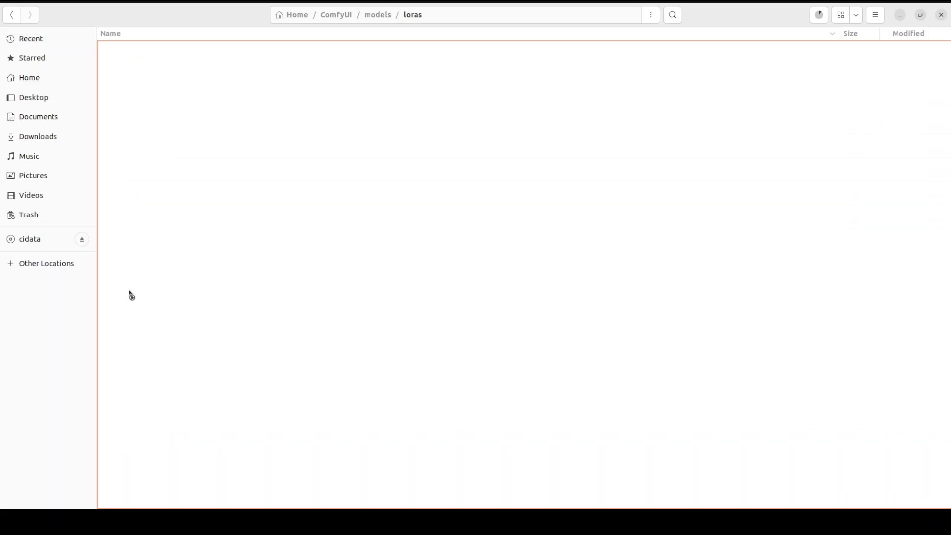
pyautogui.click(144, 74)
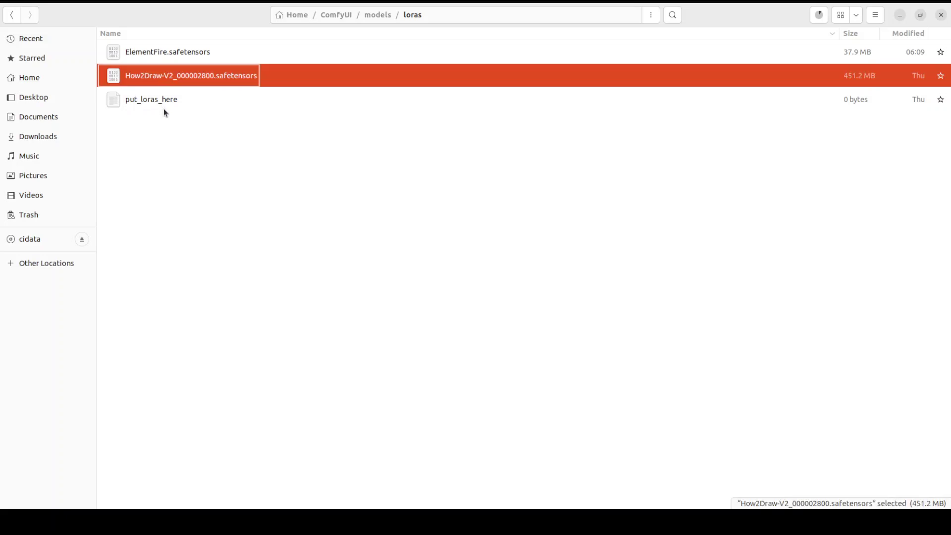
pyautogui.hotkey('alt', 'Tab')
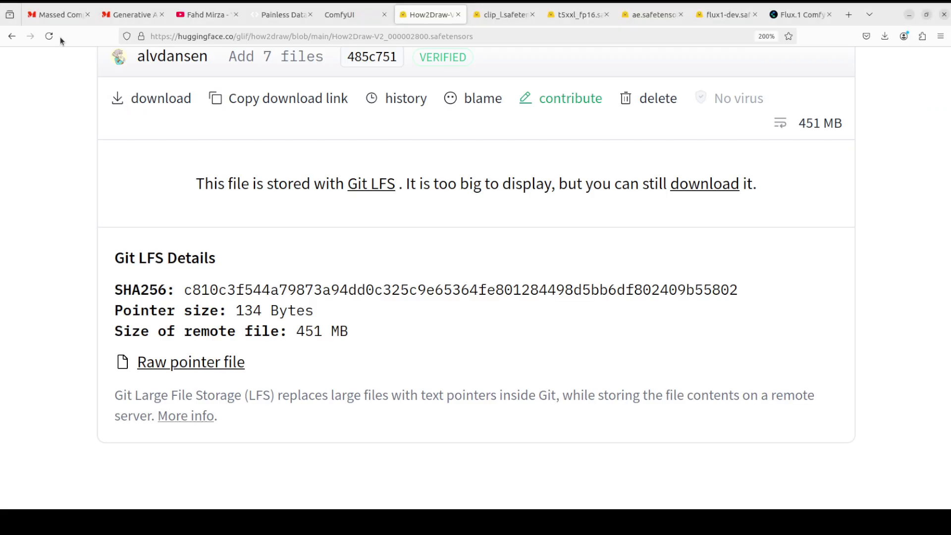
pyautogui.click(351, 15)
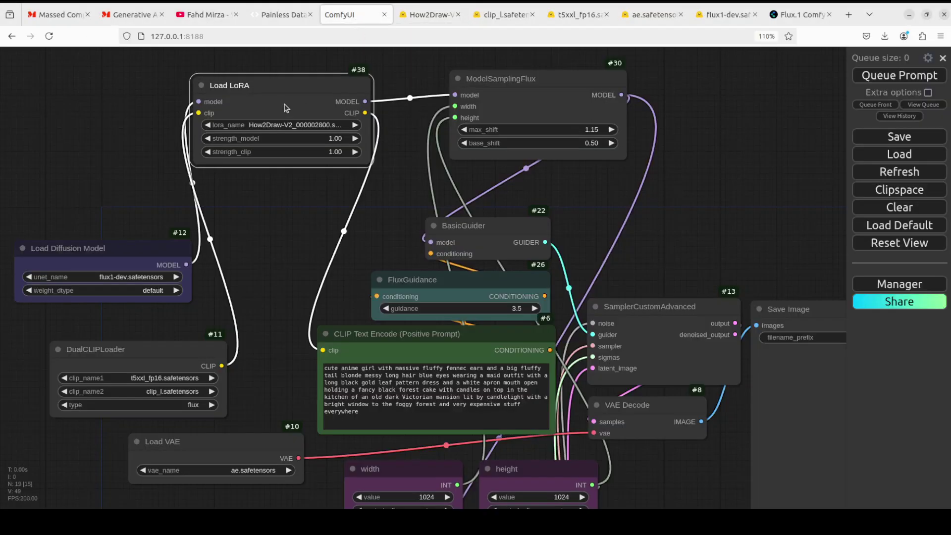
pyautogui.click(269, 126)
# - Replace the positive prompt text with "a crocodile, How2Draw" and queue the prompt to generate the image
pyautogui.click(368, 383)
pyautogui.hotkey('ctrl', 'a')
pyautogui.click(368, 383)
pyautogui.hotkey('ctrl', 'a')
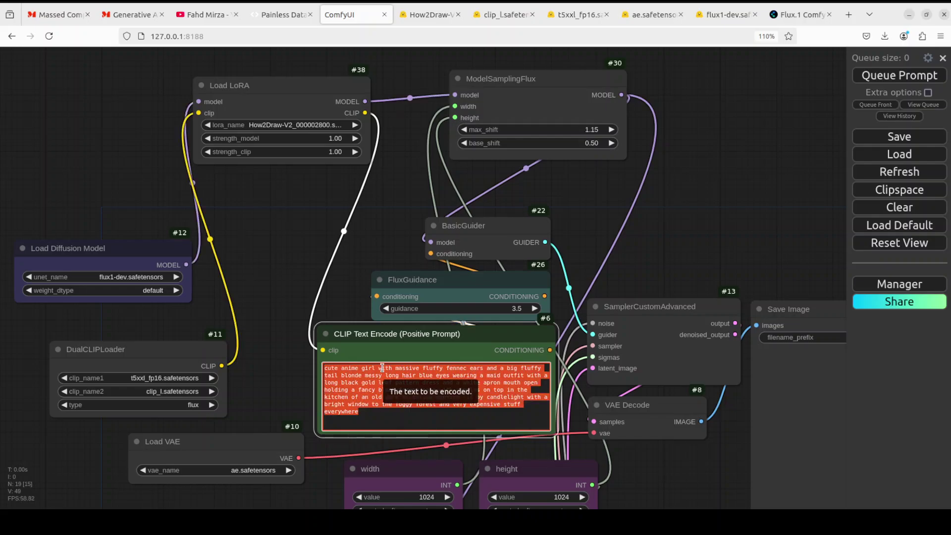
pyautogui.write('a crocodile,')
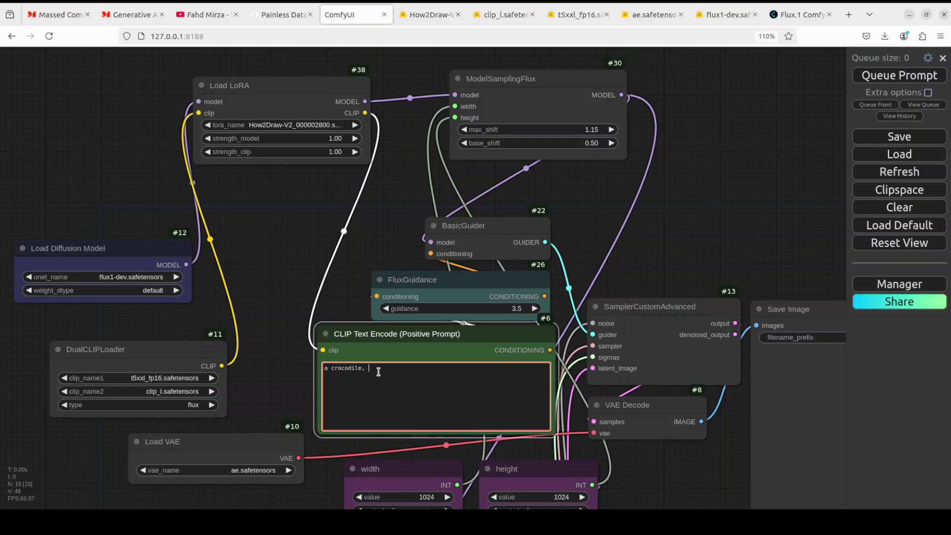
pyautogui.write('https://comfyui-wiki.com/tutorial/advanced/flux1-comfyui-guide-workflow-and-examples.en-US')
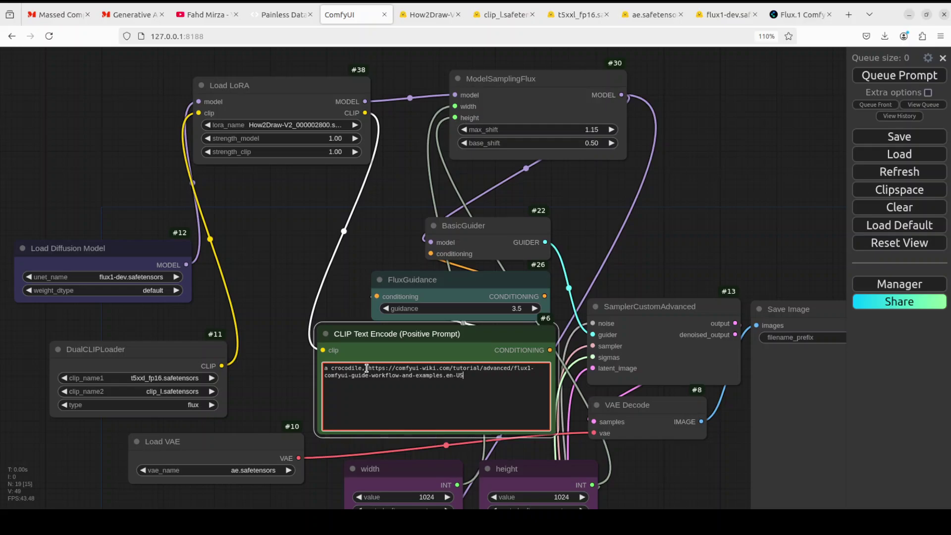
pyautogui.moveTo(367, 368); pyautogui.dragTo(475, 376)
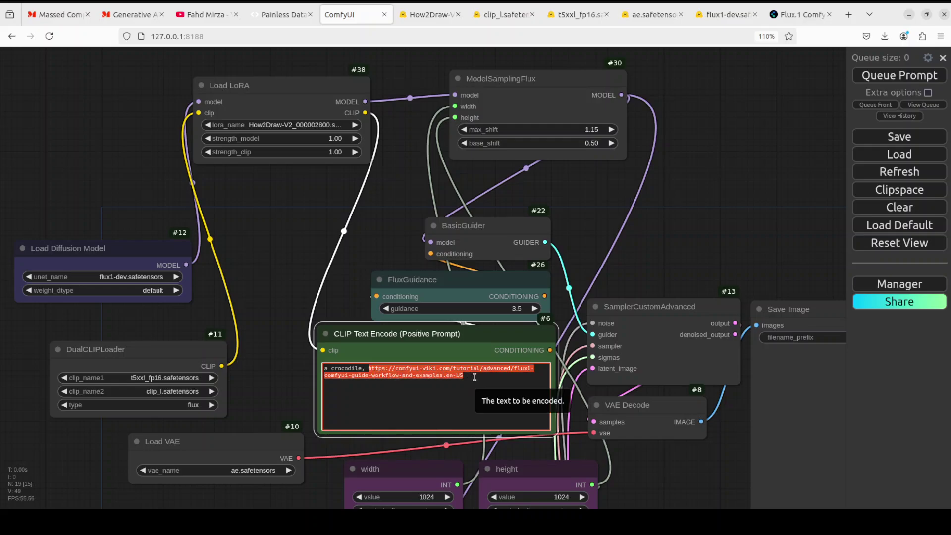
pyautogui.press('BackSpace')
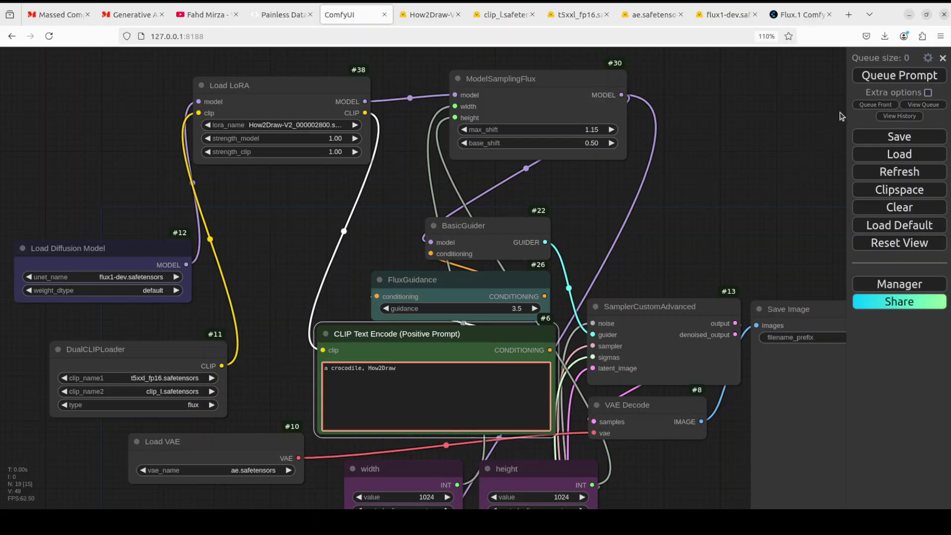
pyautogui.click(870, 80)
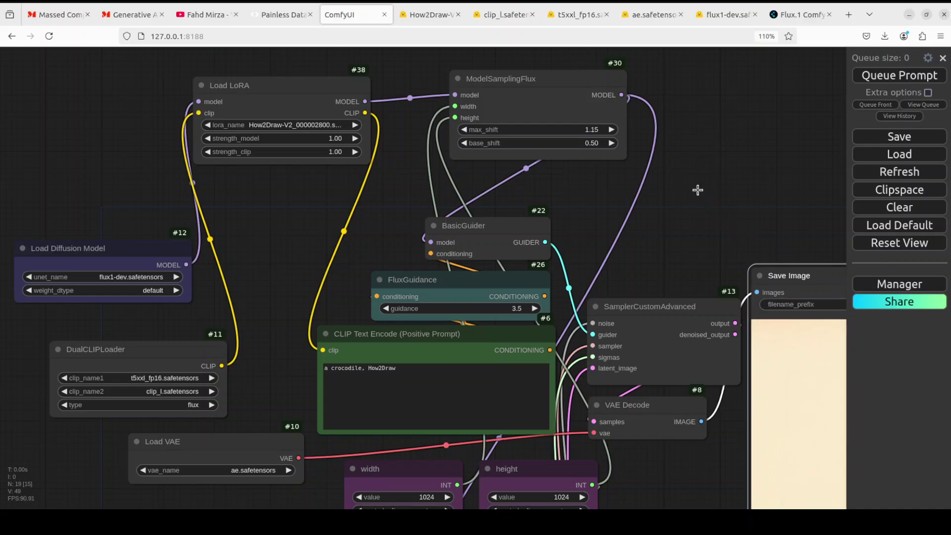
# - Arrange the Save Image node beside the positive prompt node, set the prompt to "a bus, How2Draw", and queue it
pyautogui.moveTo(783, 278); pyautogui.dragTo(376, 87)
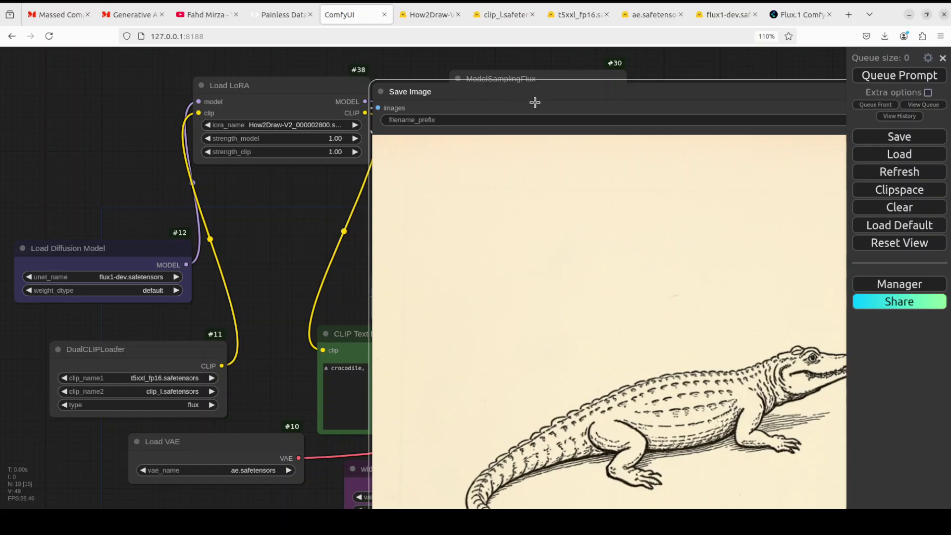
pyautogui.moveTo(535, 98); pyautogui.dragTo(421, 24)
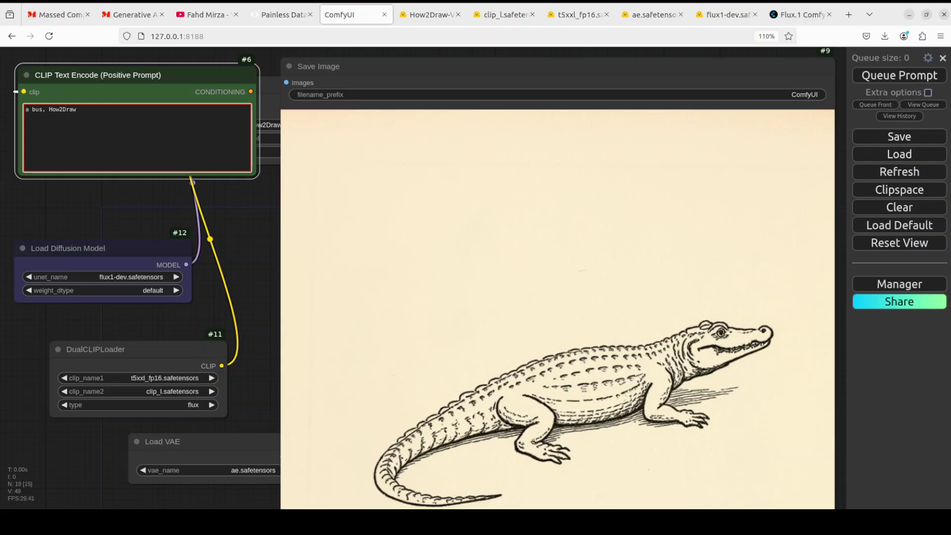
pyautogui.click(884, 78)
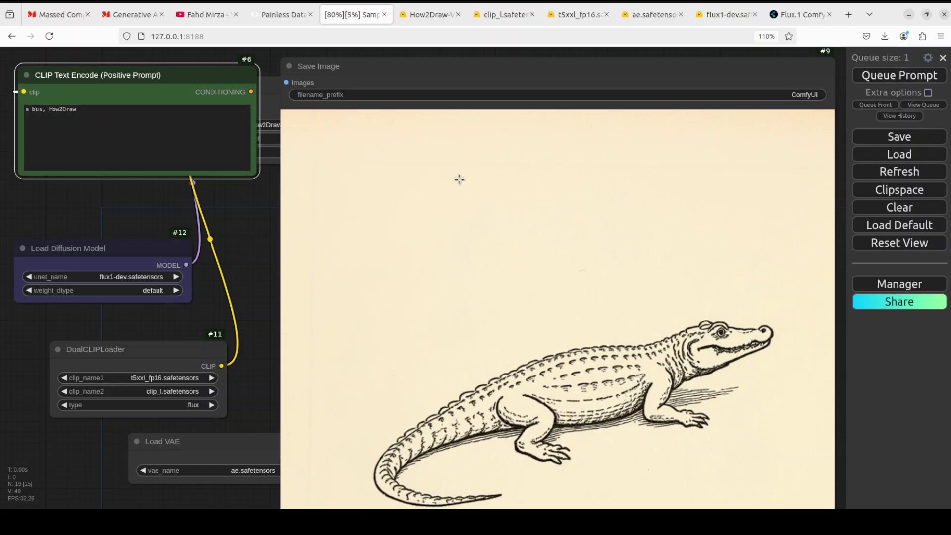
# - Move SamplerCustomAdvanced beneath the positive prompt node and reposition the Save Image node beside them so its whole picture fits in view
pyautogui.moveTo(397, 69); pyautogui.dragTo(850, 85)
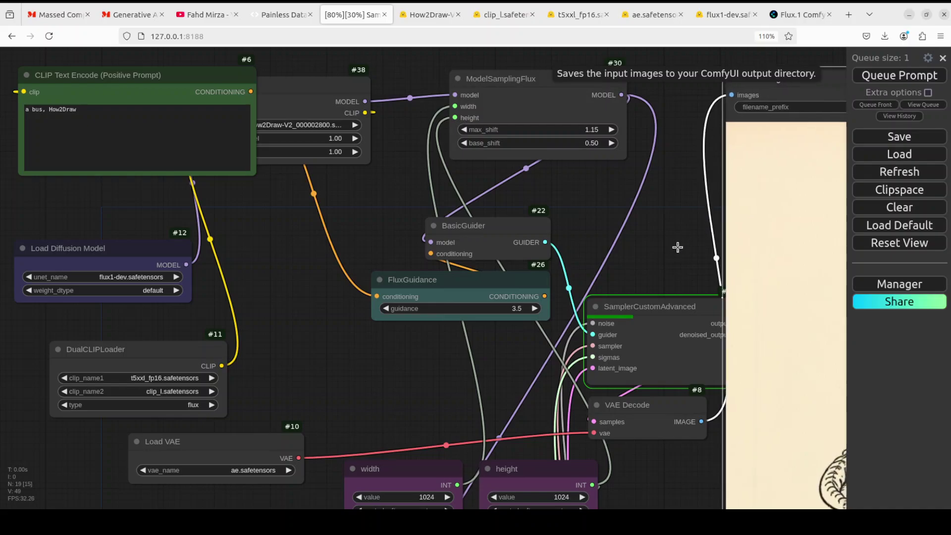
pyautogui.moveTo(664, 303); pyautogui.dragTo(218, 272)
pyautogui.moveTo(115, 212)
pyautogui.mouseDown()
pyautogui.moveTo(96, 199)
pyautogui.moveTo(101, 208)
pyautogui.mouseUp()
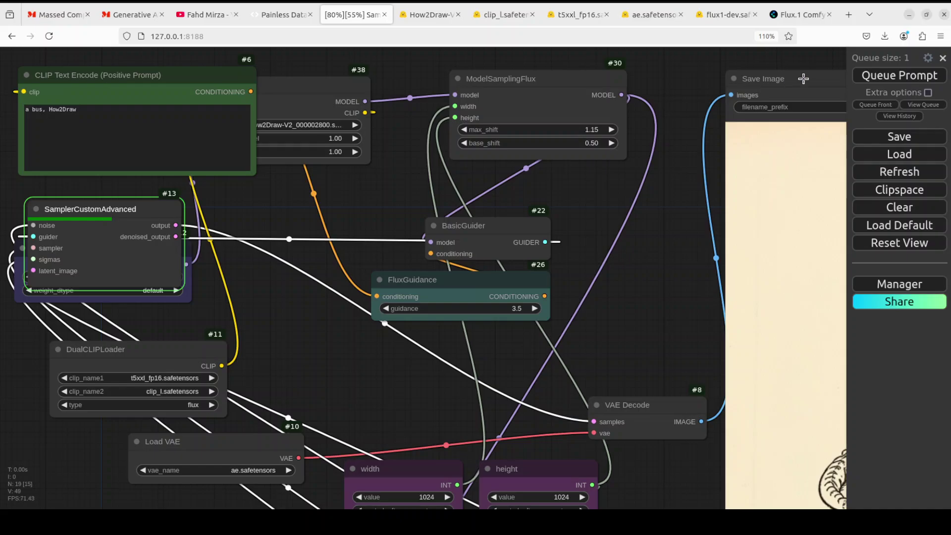
pyautogui.moveTo(802, 79); pyautogui.dragTo(329, 73)
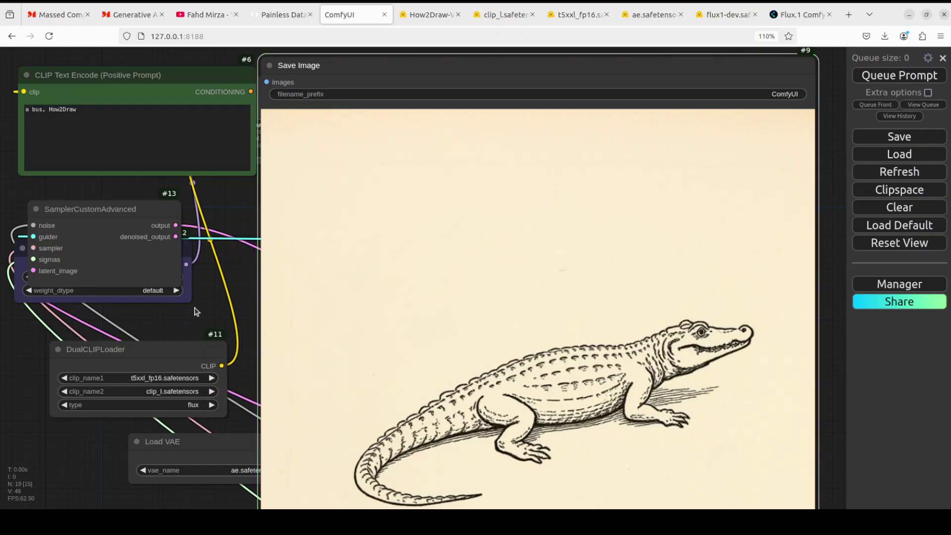
pyautogui.moveTo(628, 405); pyautogui.dragTo(642, 353)
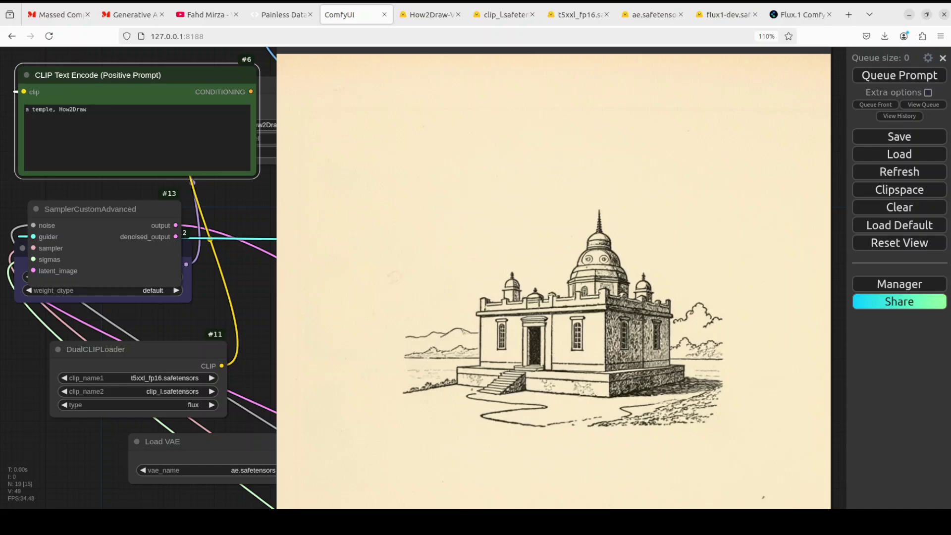
# - Change the positive prompt to "a gothic church, How2Draw" and queue it to generate the image
pyautogui.click(83, 119)
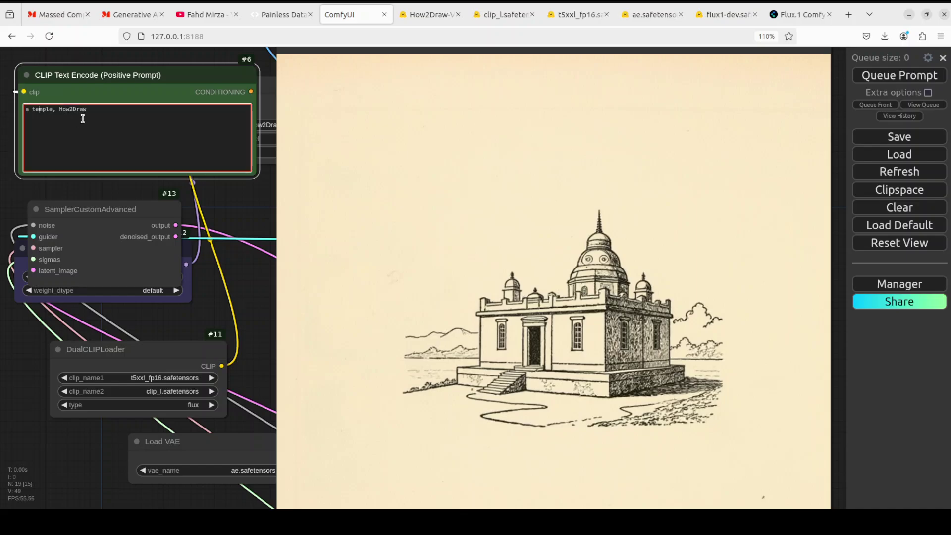
pyautogui.press('Delete')
pyautogui.press('Delete')
pyautogui.press('Delete')
pyautogui.press('Delete')
pyautogui.press('Delete')
pyautogui.press('Delete')
pyautogui.write('gothic church')
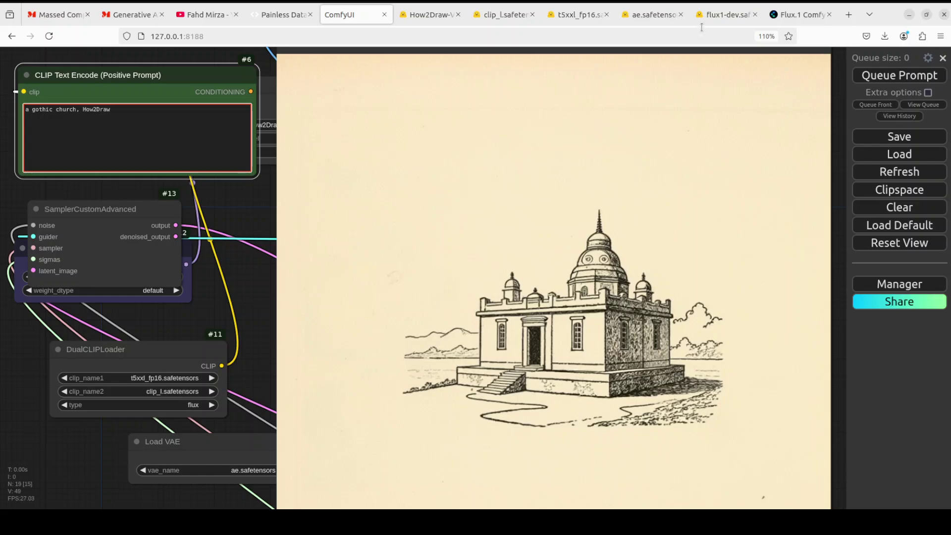
pyautogui.click(879, 77)
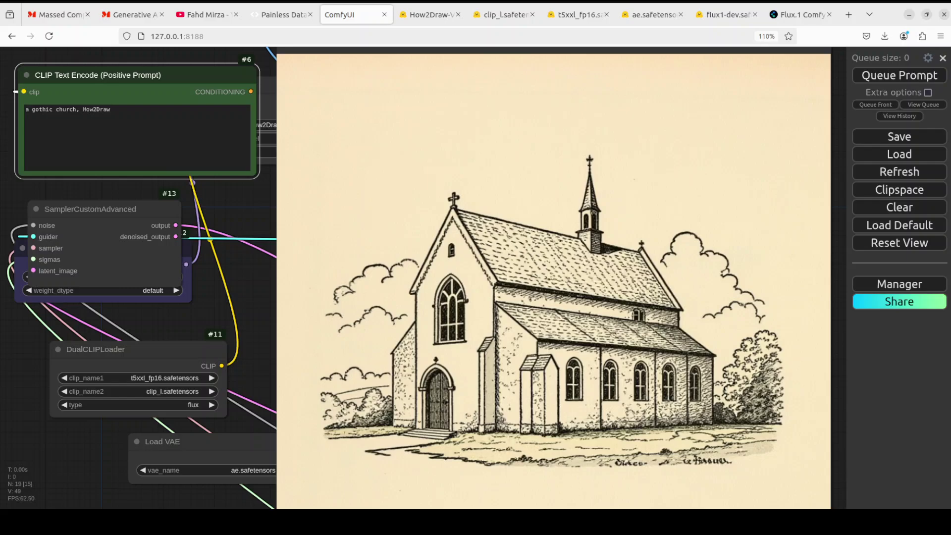
# - Change the positive prompt to "an ancient mosque, How2Draw" and queue it to generate the image
pyautogui.moveTo(32, 109); pyautogui.dragTo(76, 110)
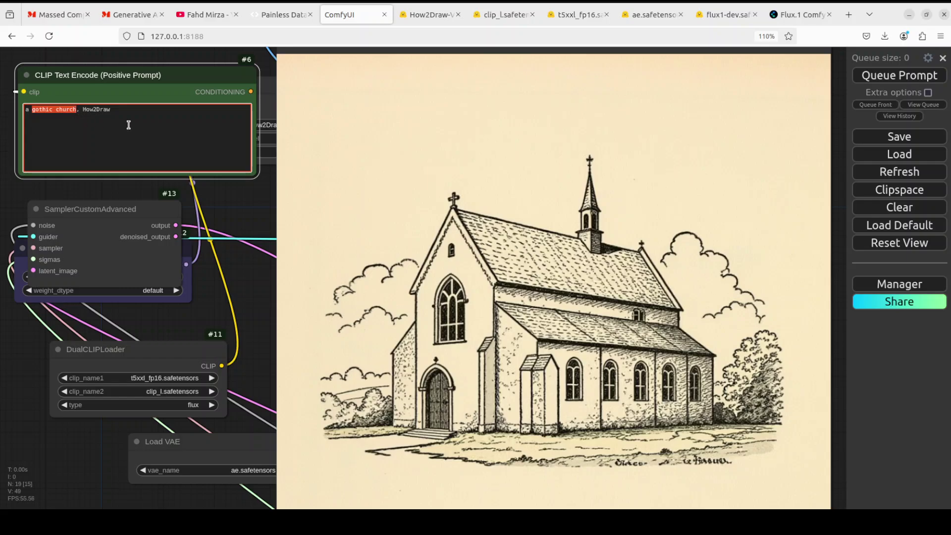
pyautogui.press('BackSpace')
pyautogui.press('BackSpace')
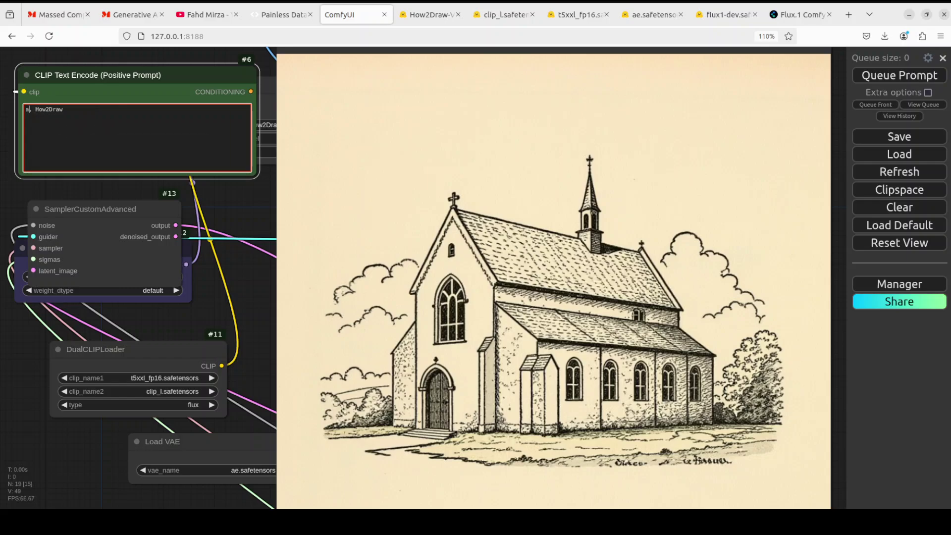
pyautogui.write('n ancient mosque')
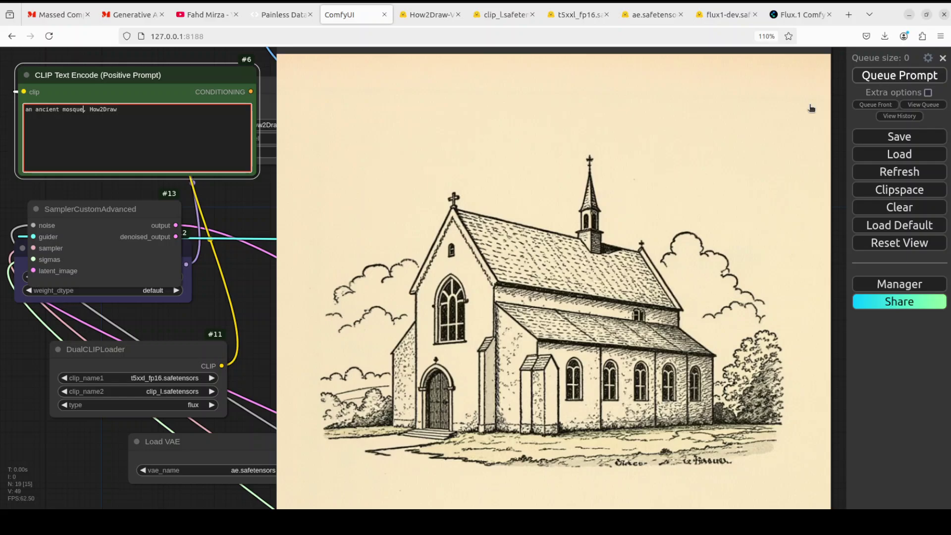
pyautogui.hotkey('ctrl', 'Return')
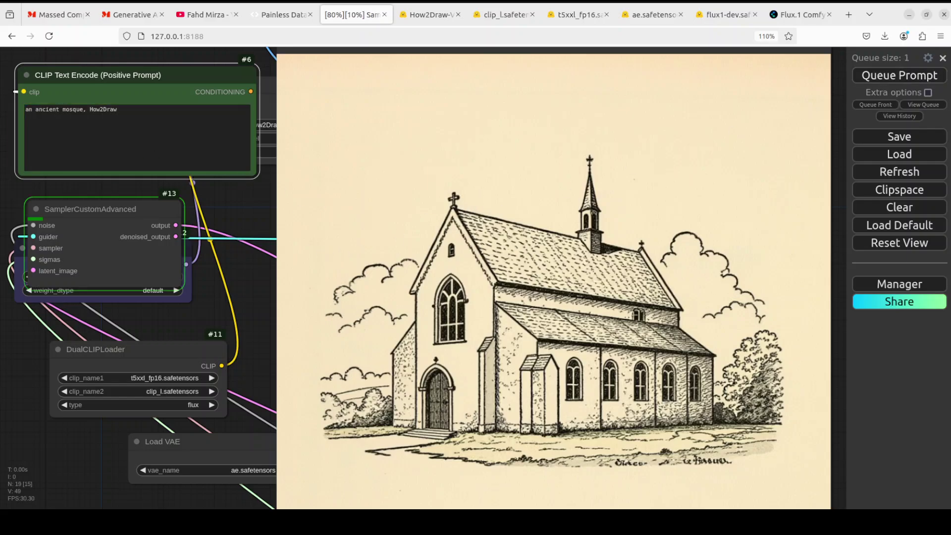
# - Switch to the terminal, clear it, and rerun nvidia-smi to check GPU memory usage during image generation
pyautogui.hotkey('alt', 'Tab')
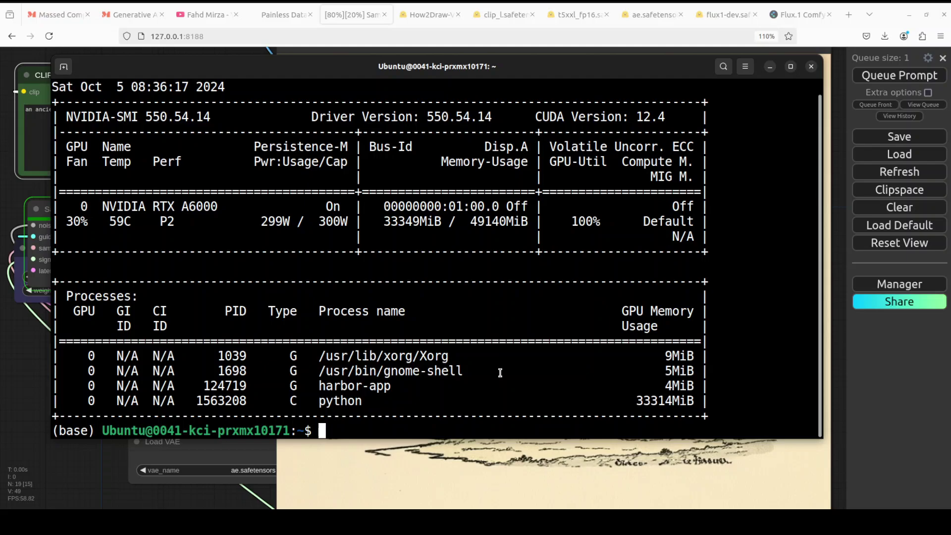
pyautogui.write('clear')
pyautogui.press('Return')
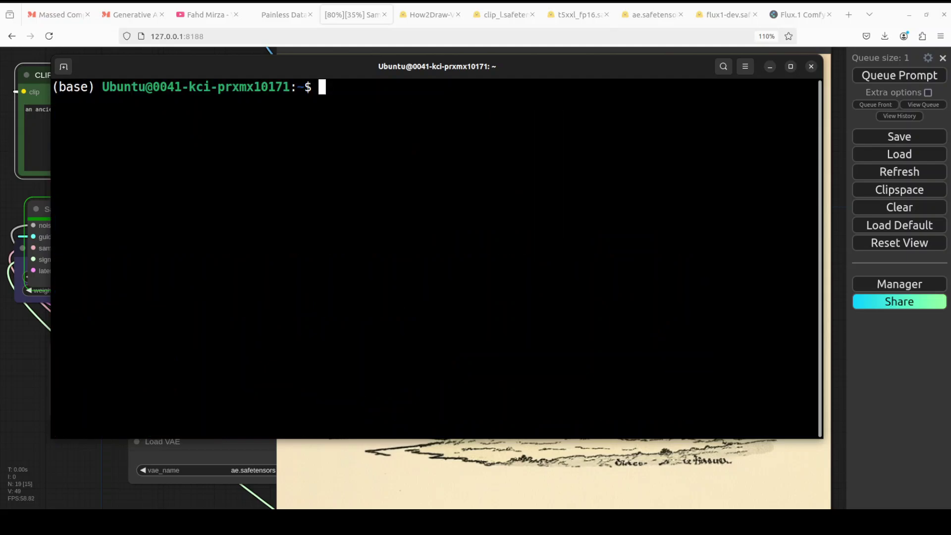
pyautogui.press('Up')
pyautogui.press('Up')
pyautogui.press('Return')
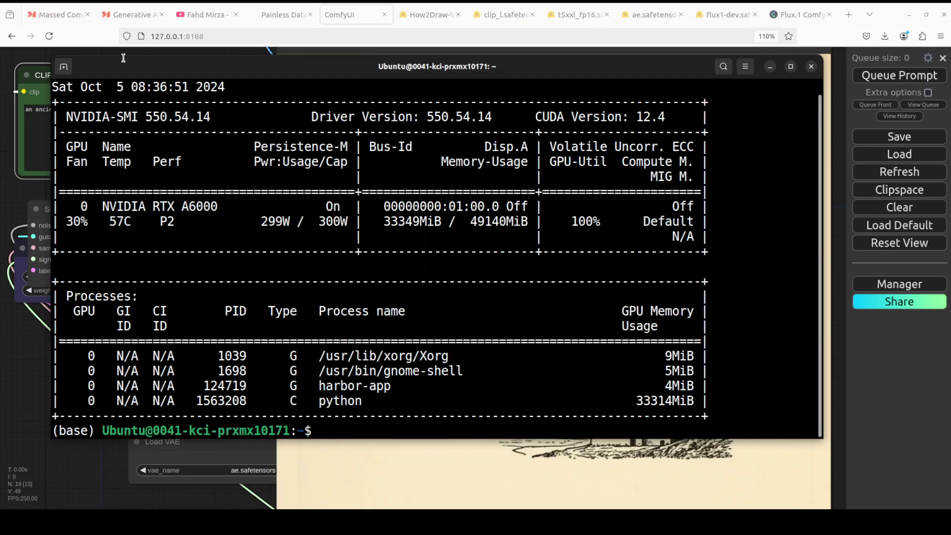
# - View the Massed Compute website in the browser, and return to ComfyUI to examine the generated mosque drawing
pyautogui.click(66, 16)
pyautogui.click(66, 17)
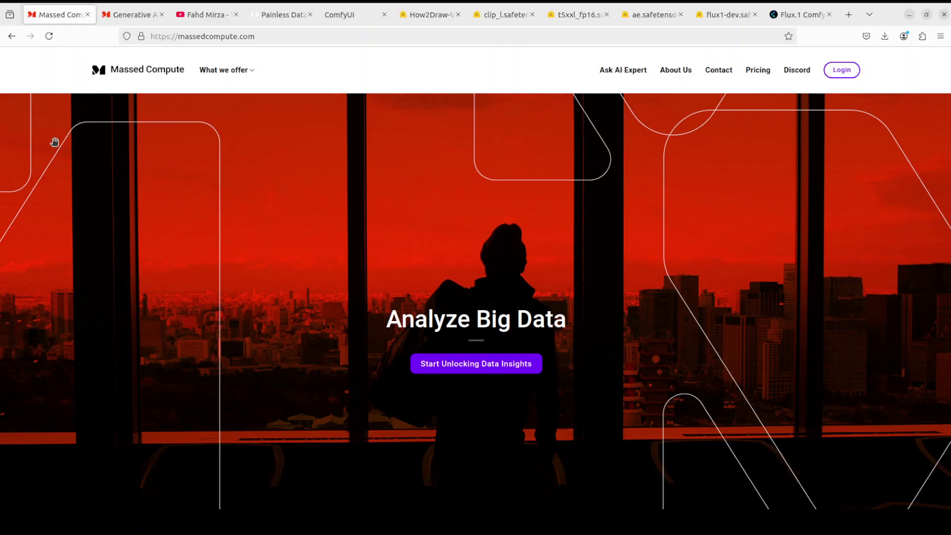
pyautogui.click(347, 17)
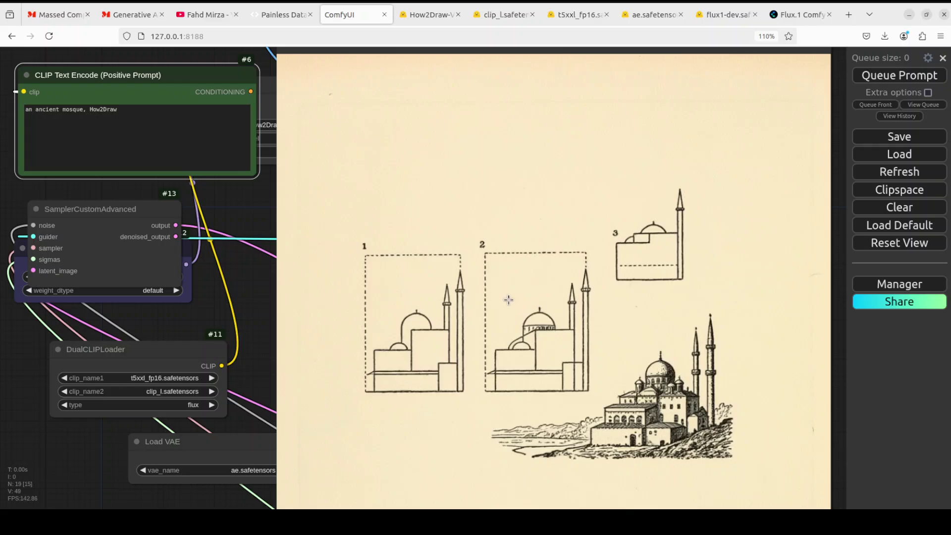
# - Switch to the How2Draw page on Hugging Face and open the glif/how2draw model card
pyautogui.click(419, 13)
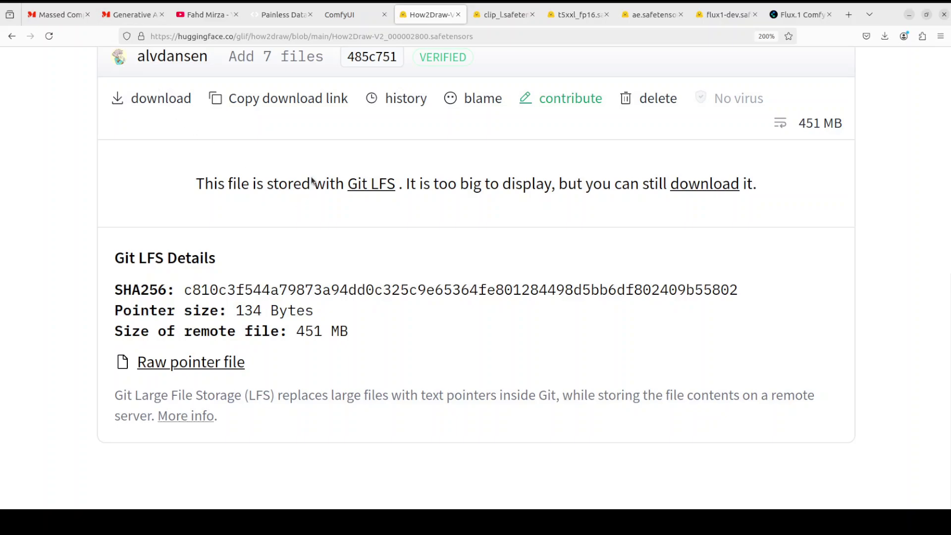
pyautogui.scroll(5, 297, 185)
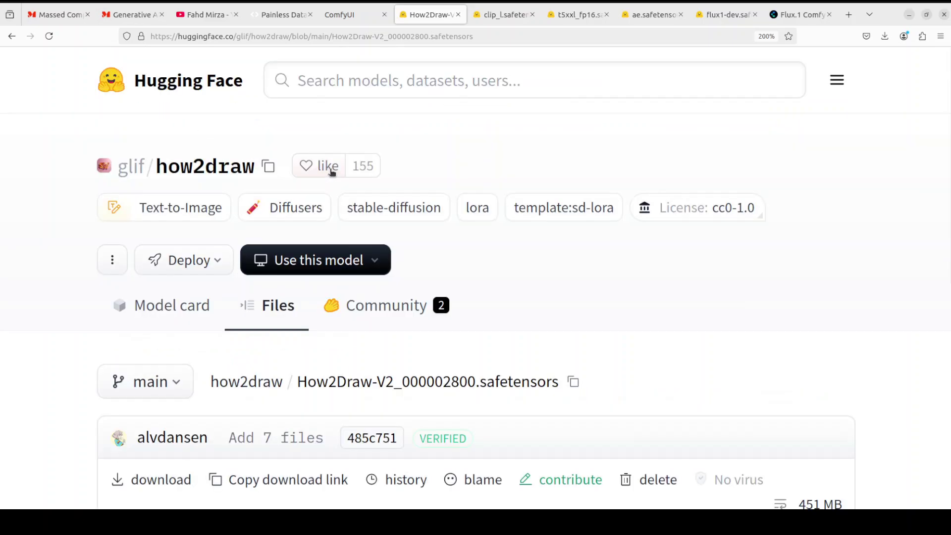
pyautogui.click(188, 172)
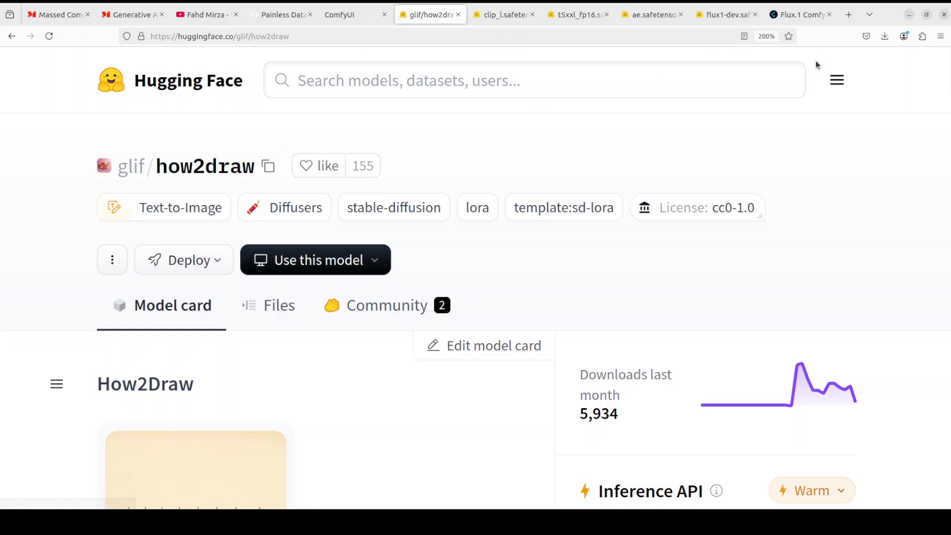
# - View the AgentQL website, and show the YouTube channel's "comfyui" search results
pyautogui.click(272, 15)
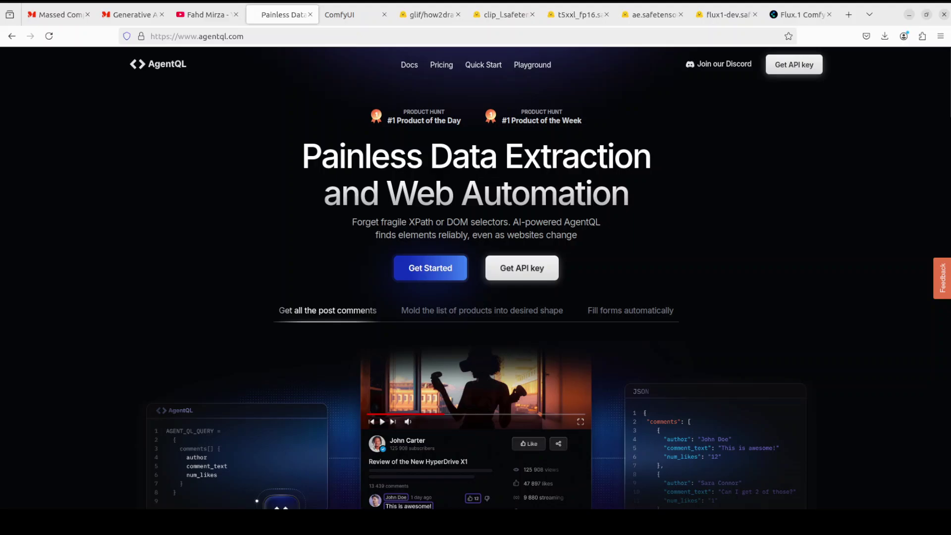
pyautogui.click(431, 14)
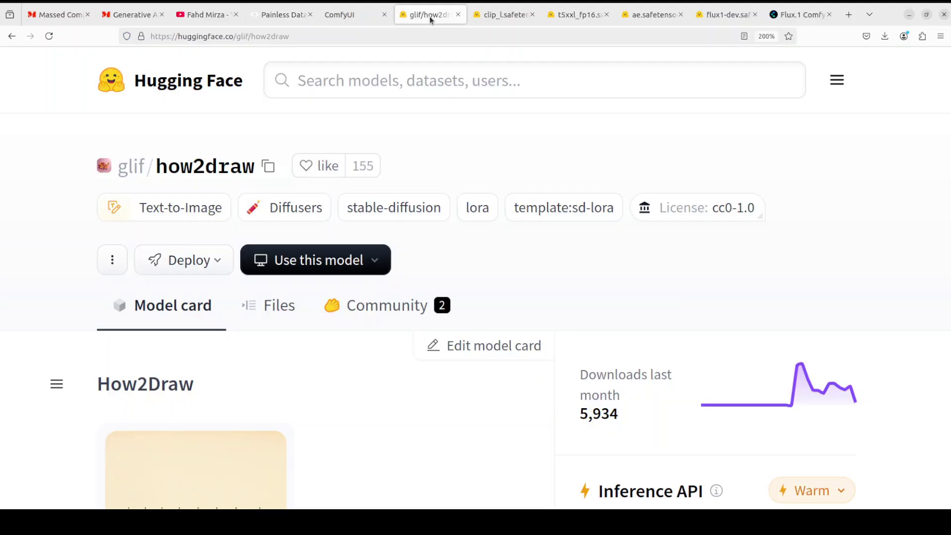
pyautogui.click(207, 15)
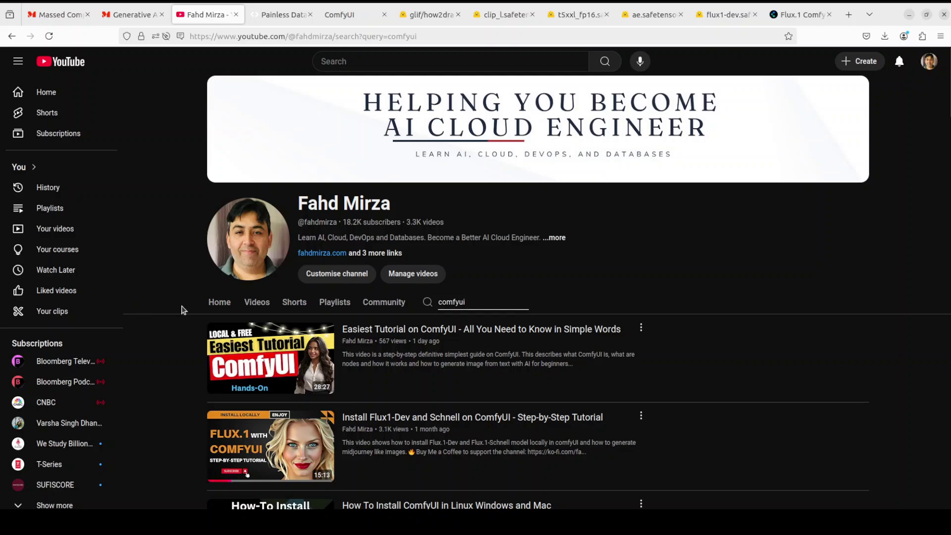